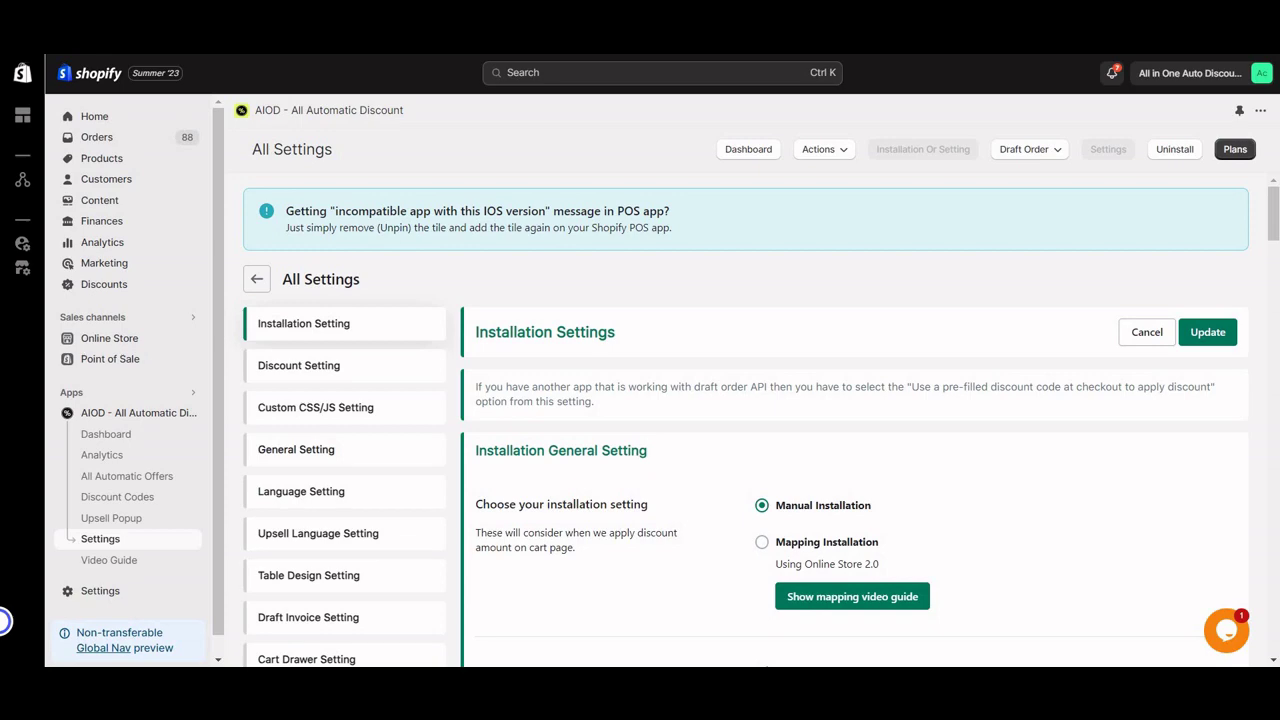
Step: Open the Dawn theme from the Online Store theme library in the theme editor
scroll(849, 357, down, 15)
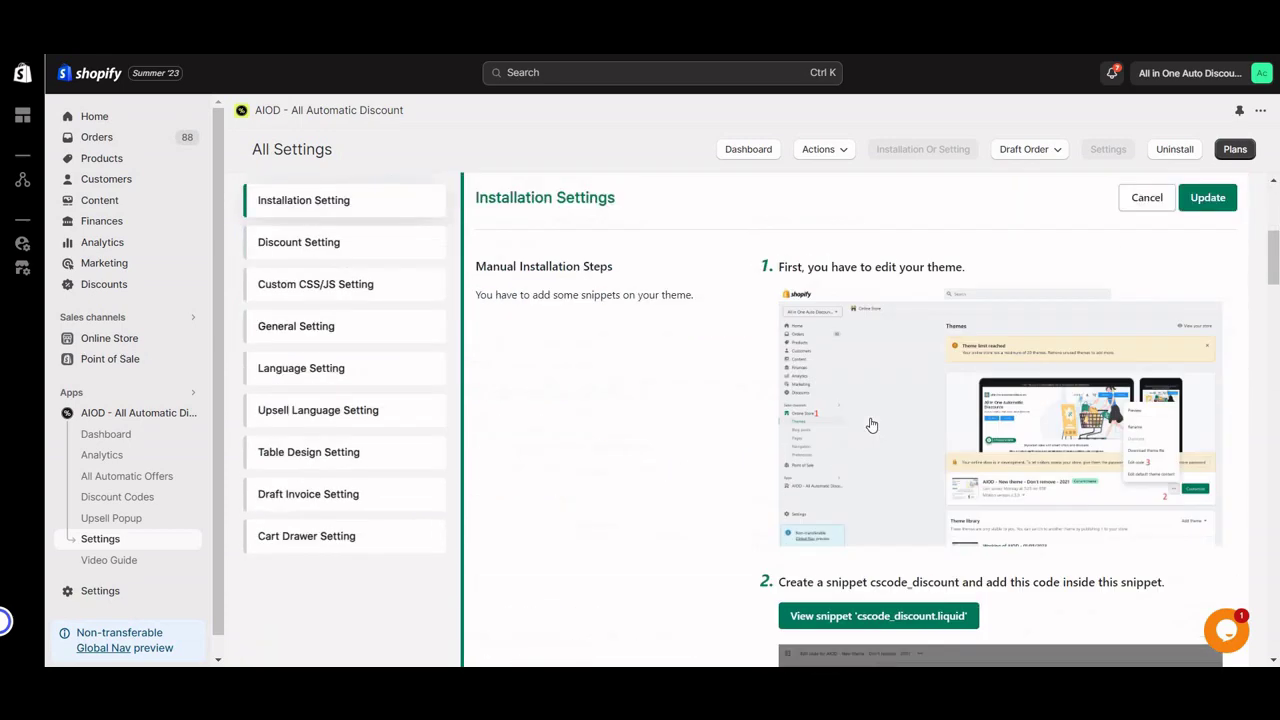
scroll(849, 450, down, 5)
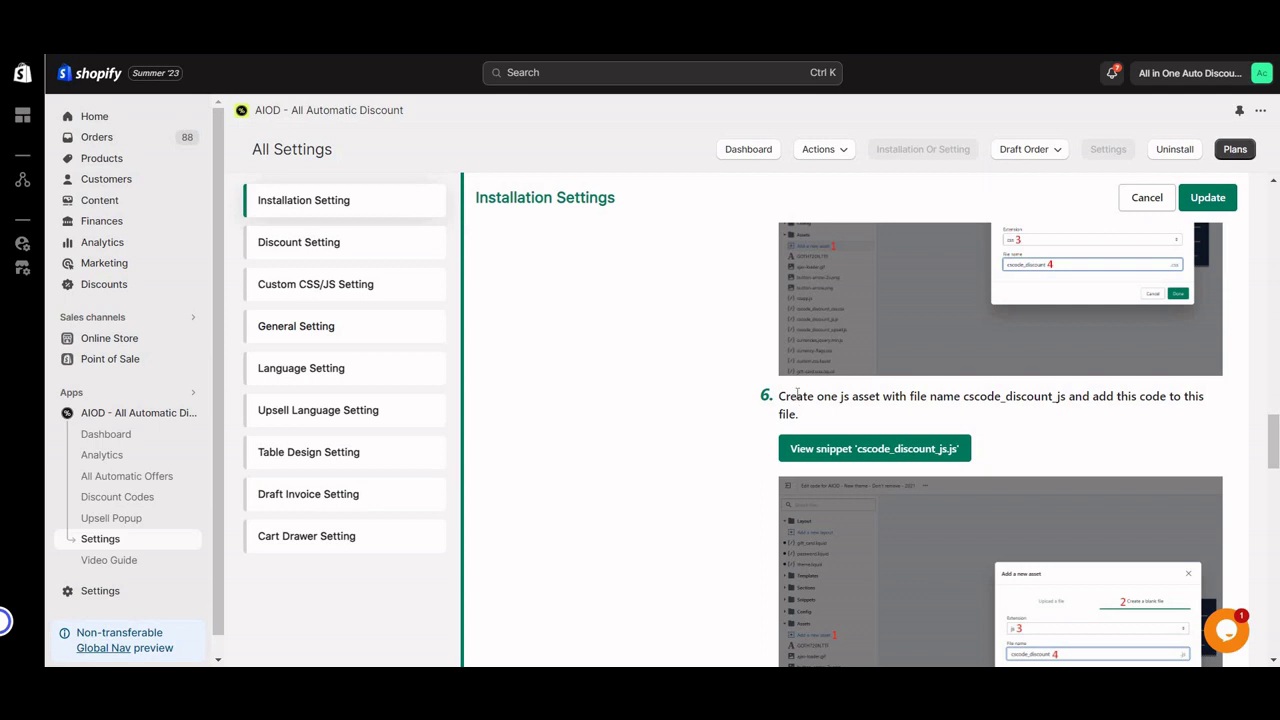
click(102, 338)
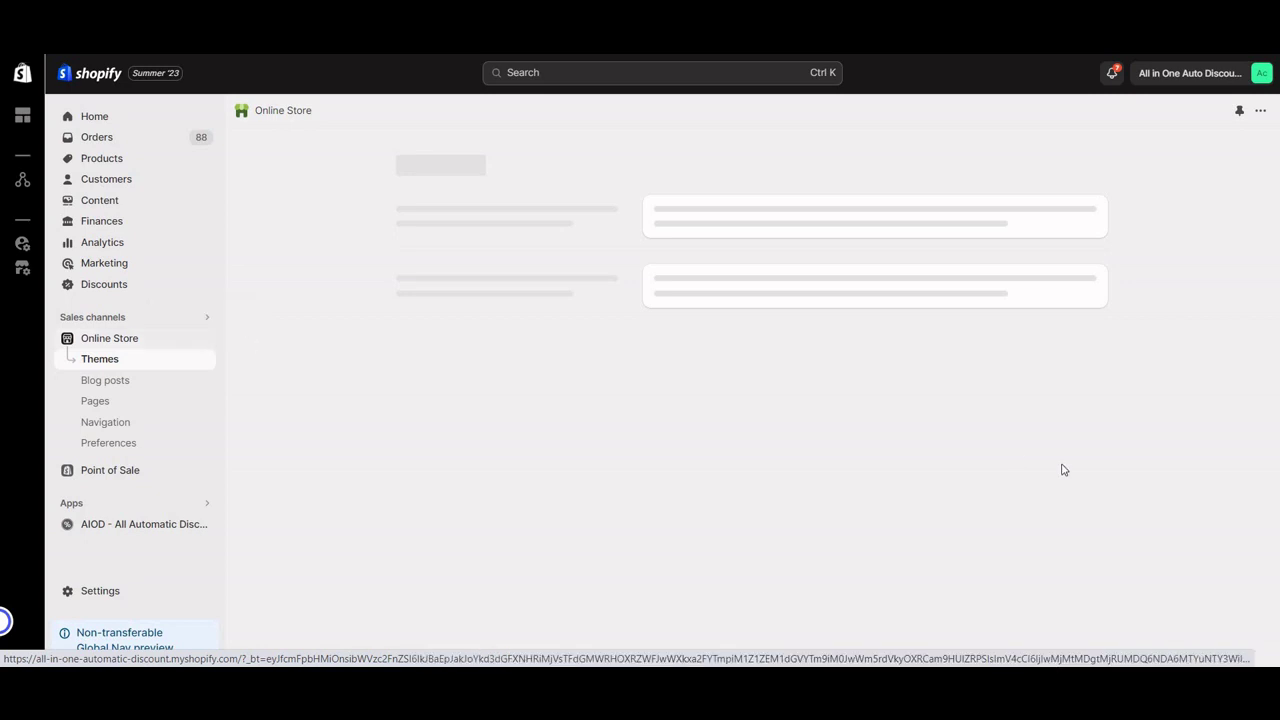
scroll(533, 425, down, 2)
scroll(533, 425, down, 2)
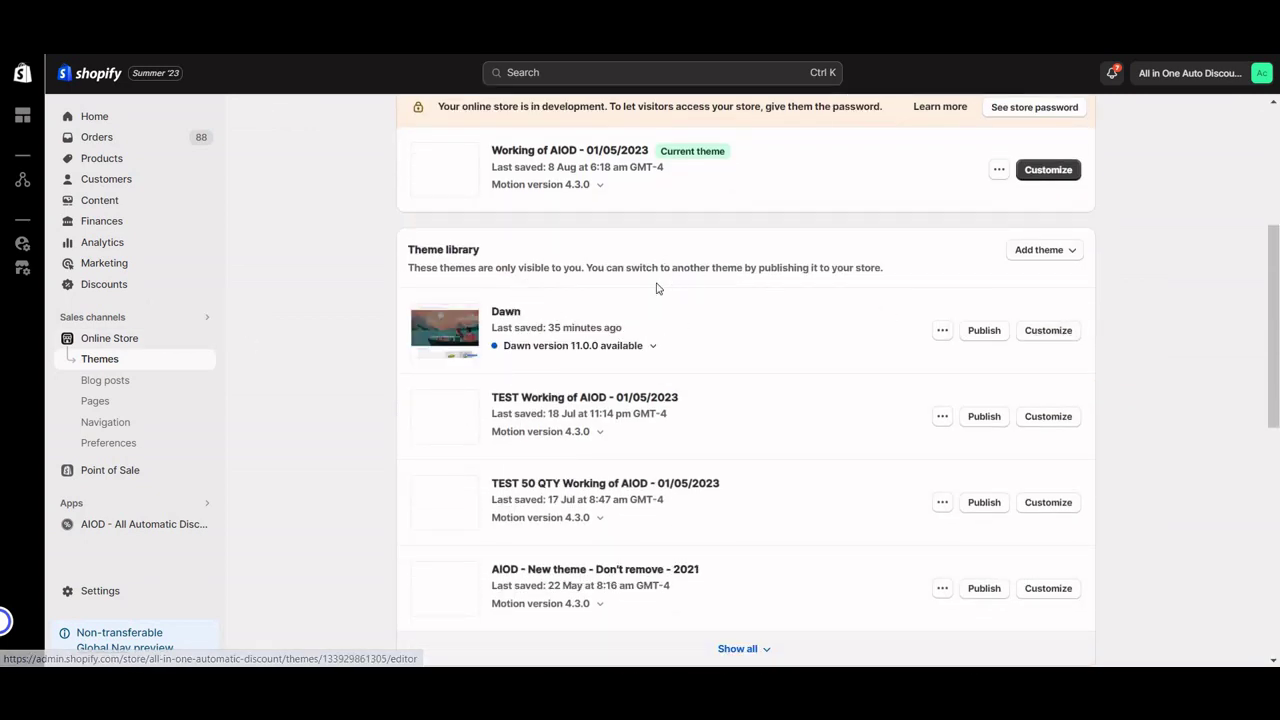
scroll(1052, 514, up, 3)
click(1048, 497)
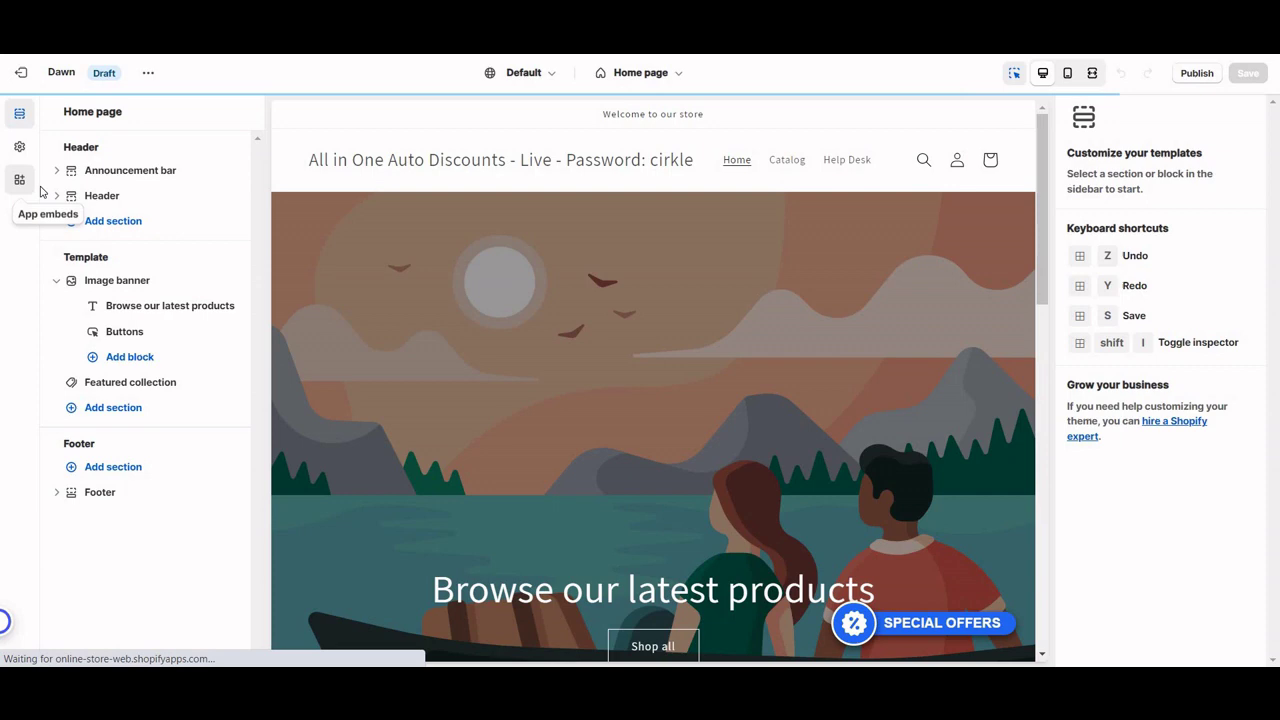
Step: Check App embeds, then switch the editor to the Products > Default product template
click(23, 188)
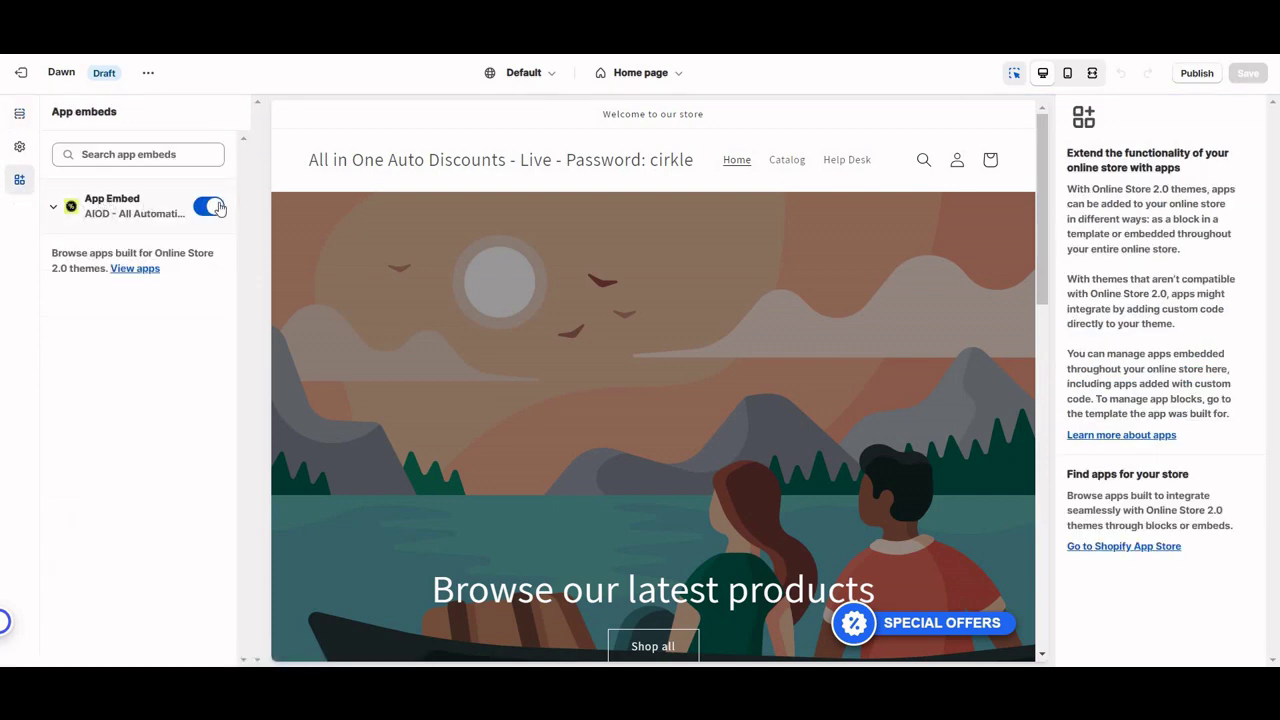
click(45, 116)
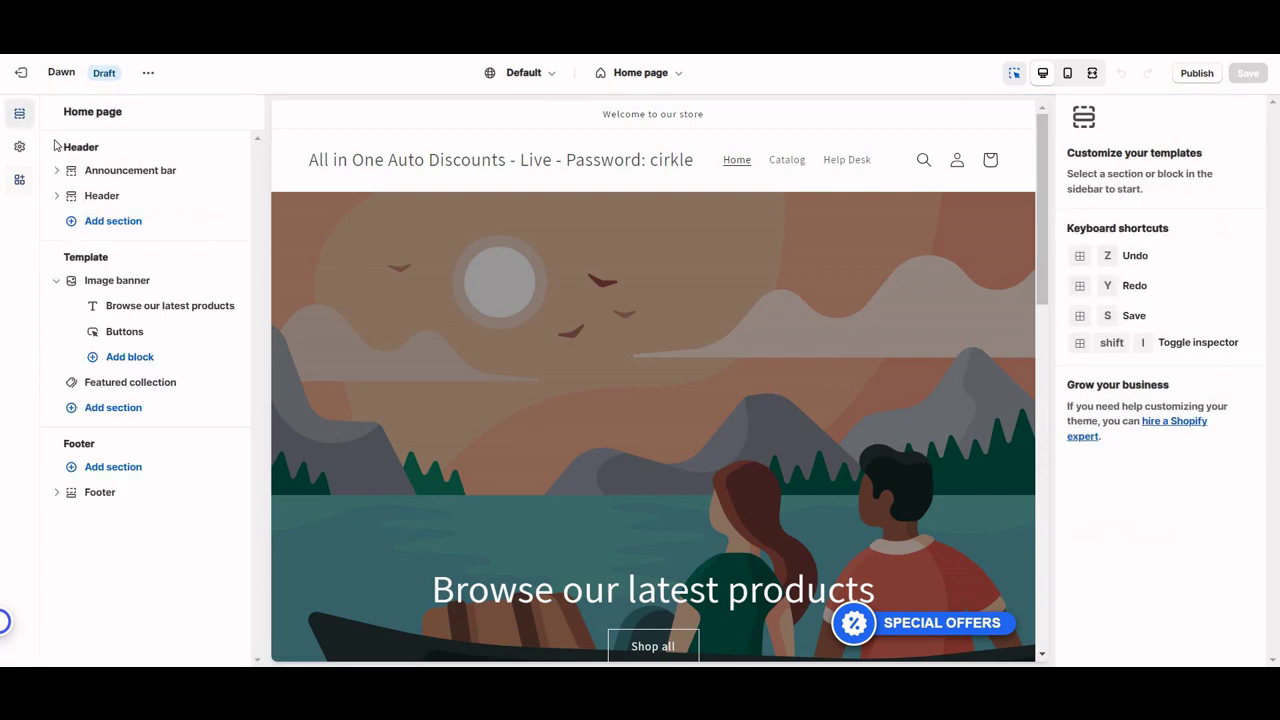
click(655, 80)
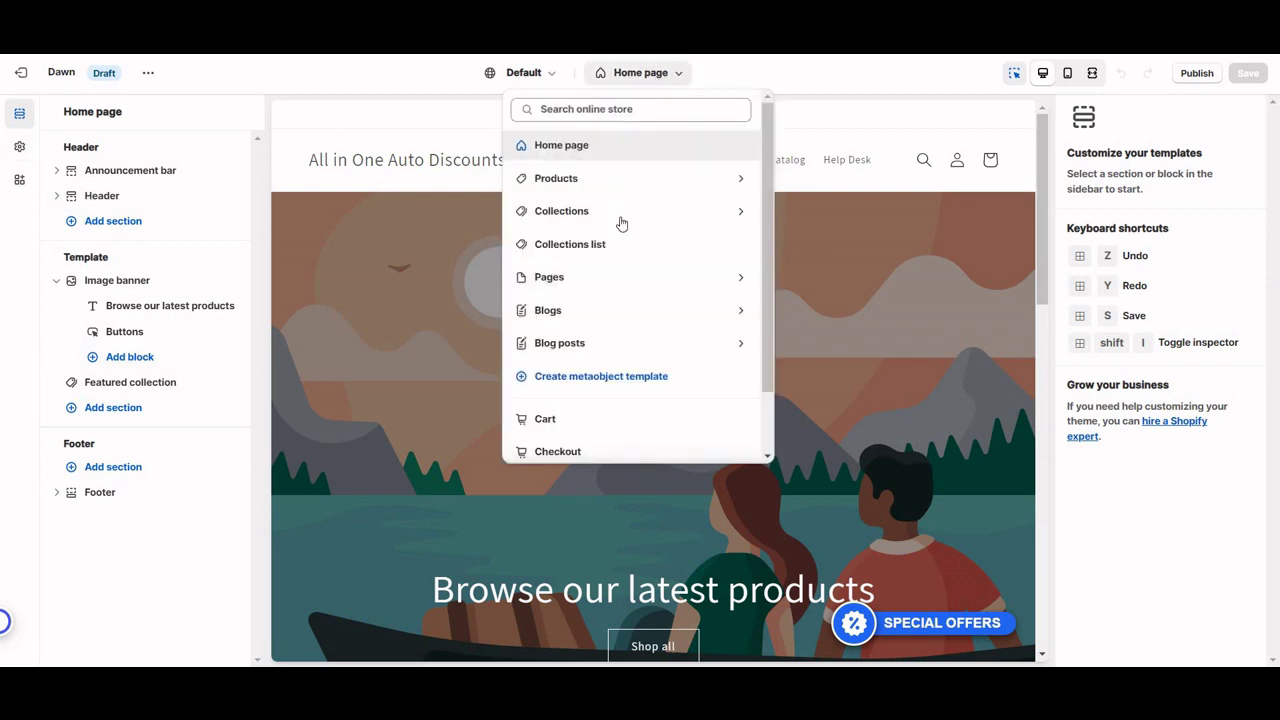
click(582, 182)
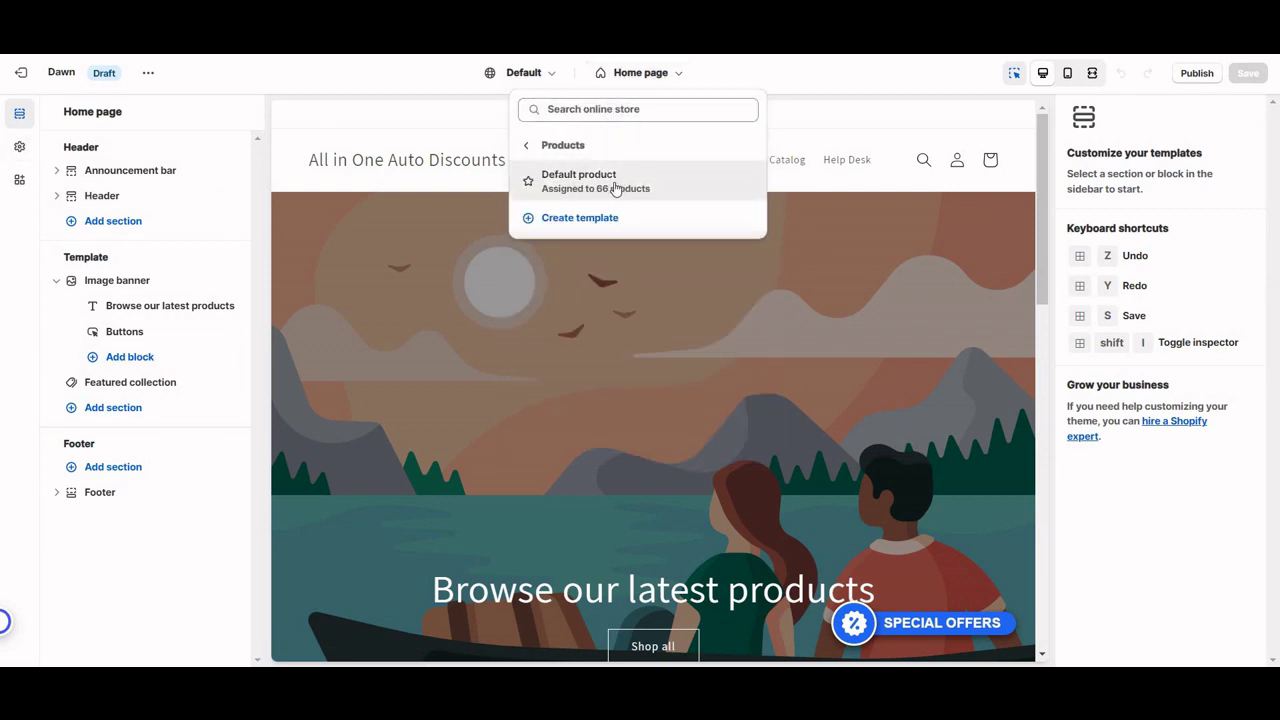
click(628, 182)
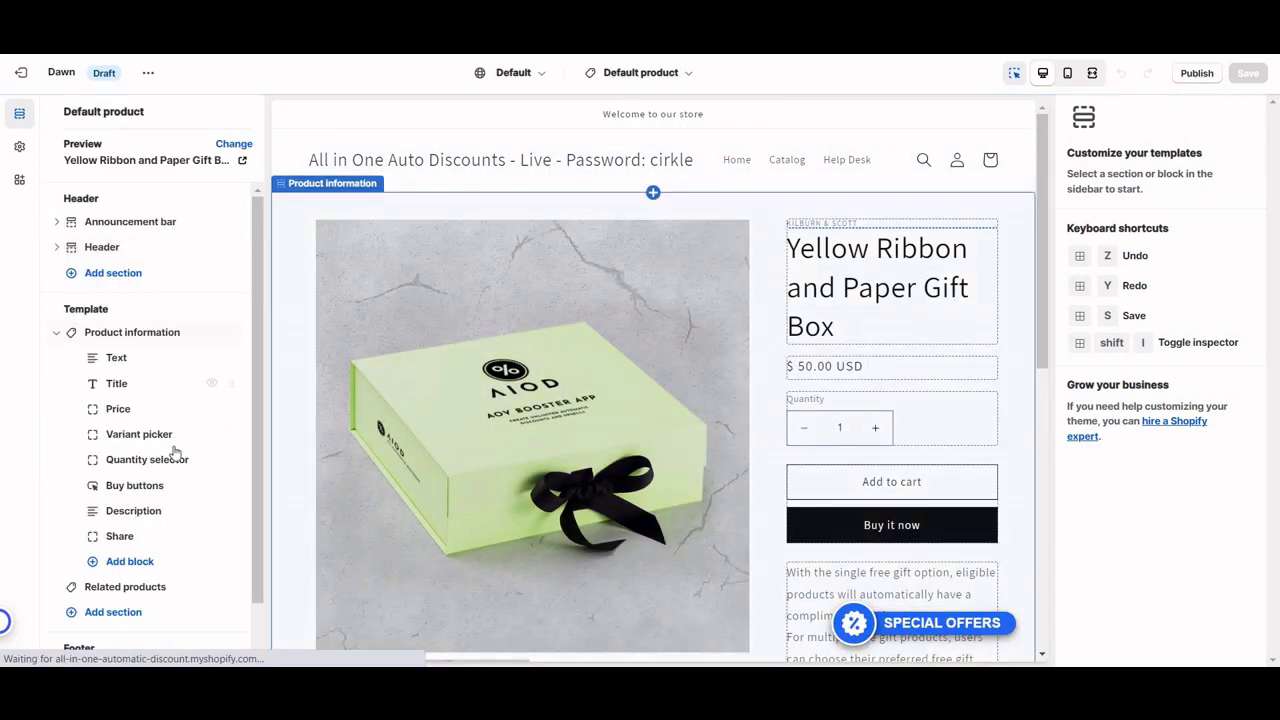
Step: Add the AIOD Wholesale offer app block to Product information, just above Description
click(125, 563)
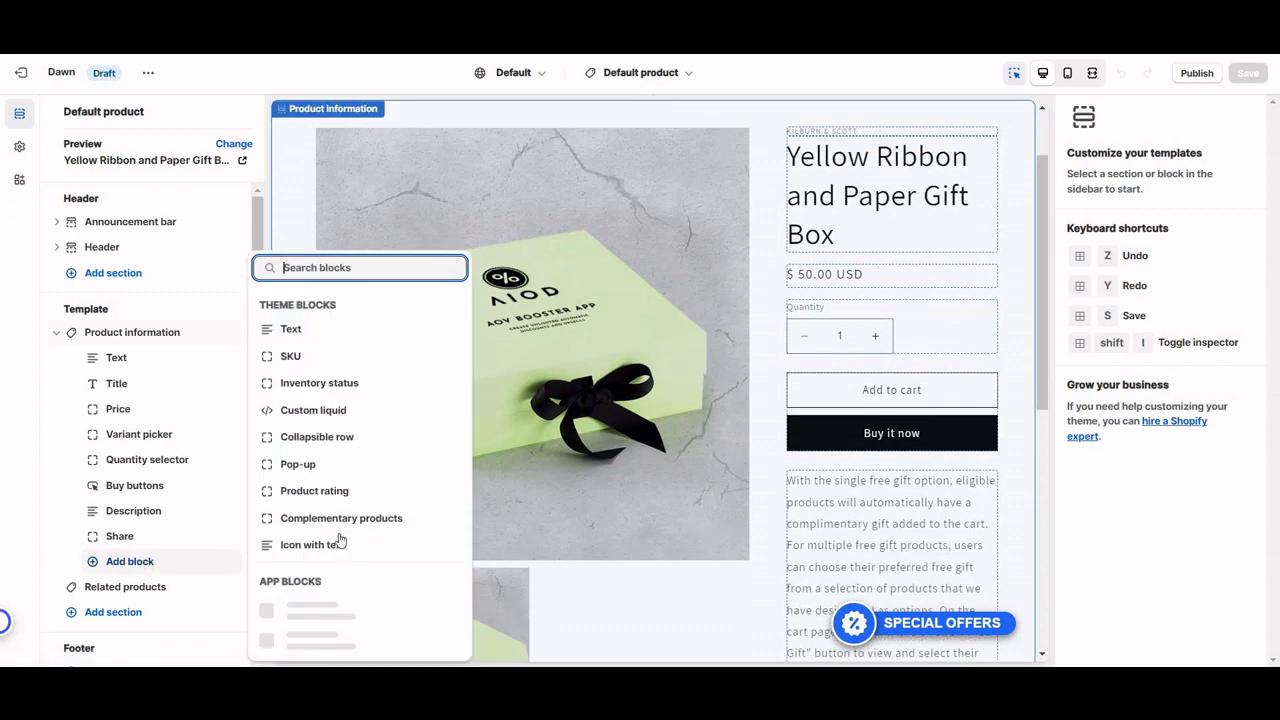
scroll(370, 529, down, 5)
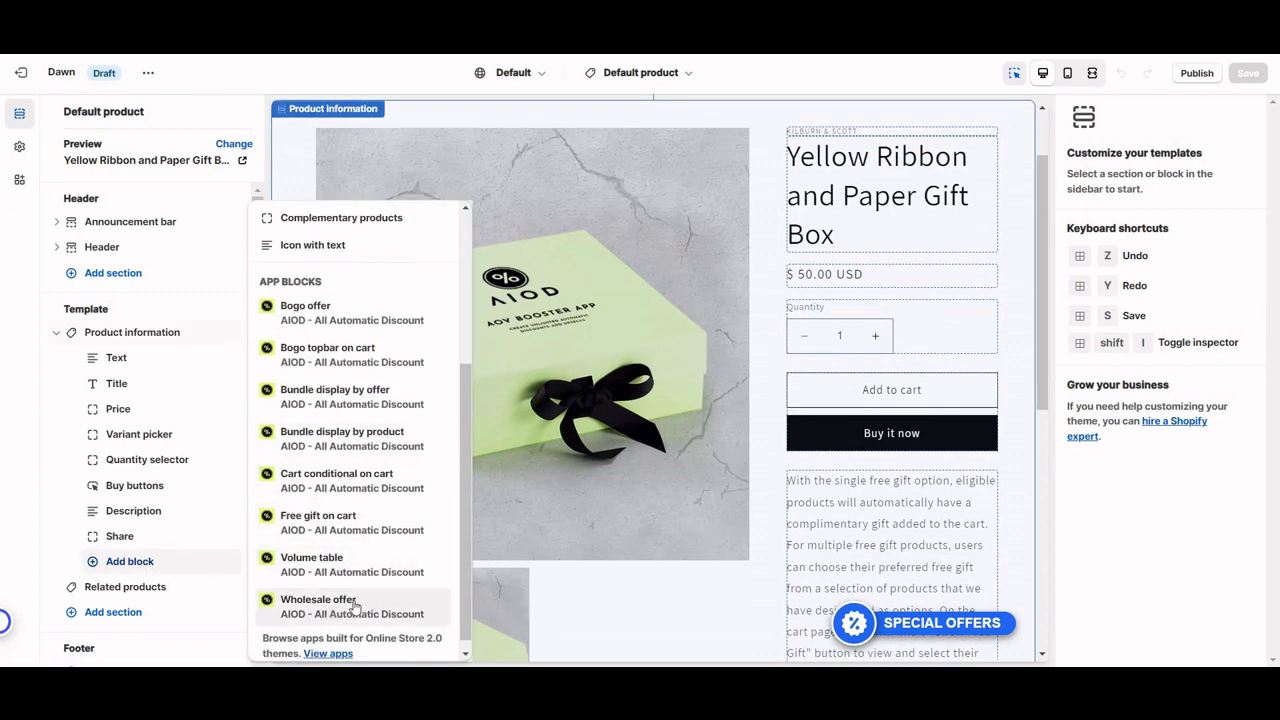
click(318, 601)
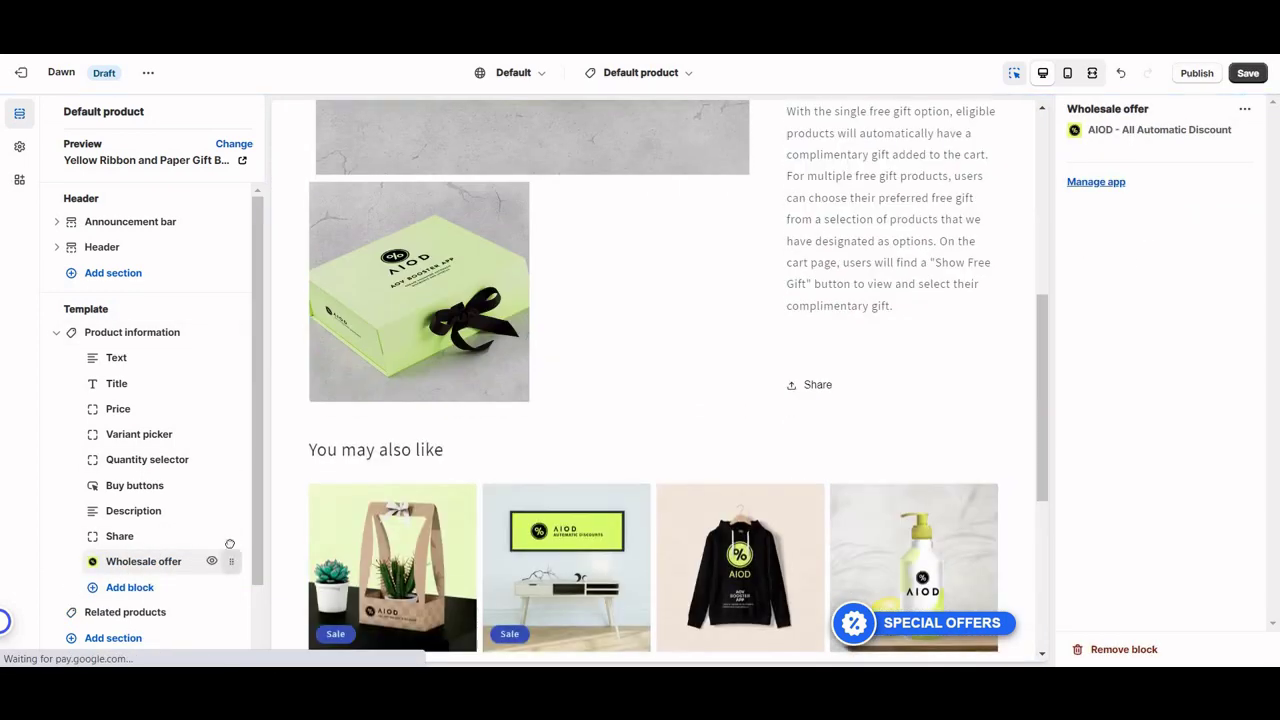
drag(232, 561, 216, 512)
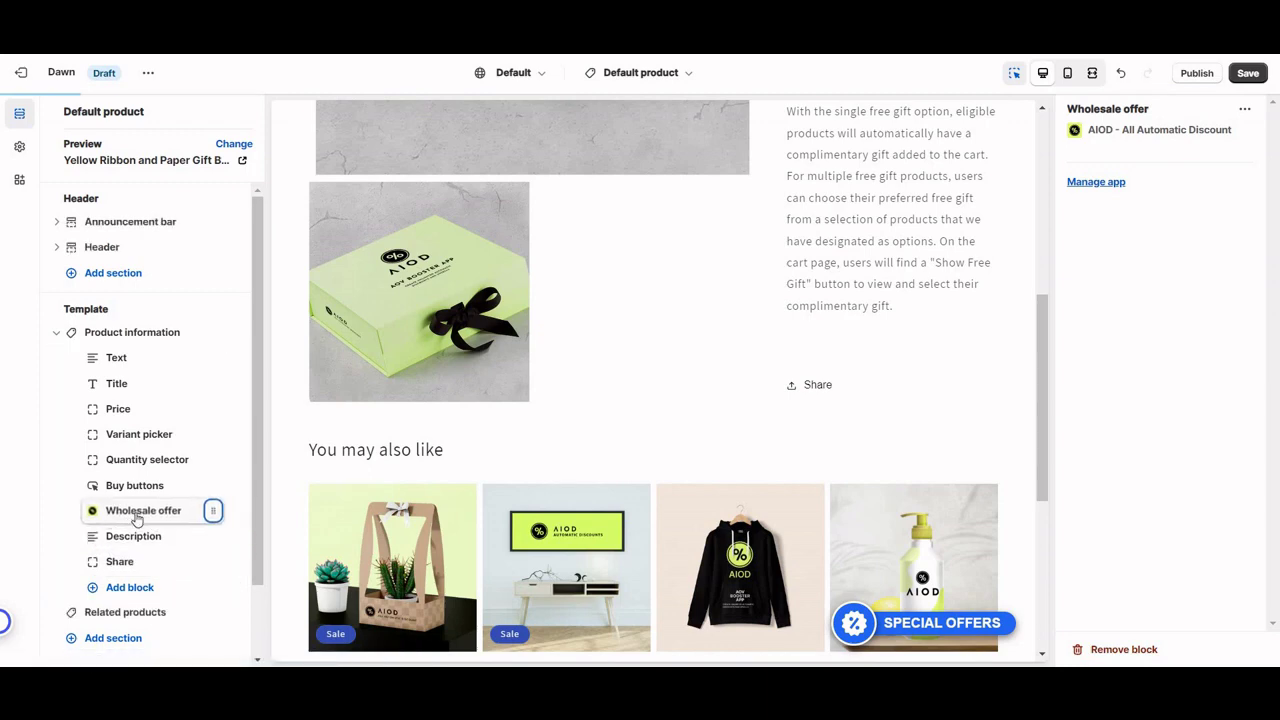
Step: Browse the Product information block list for another AIOD app block
click(128, 588)
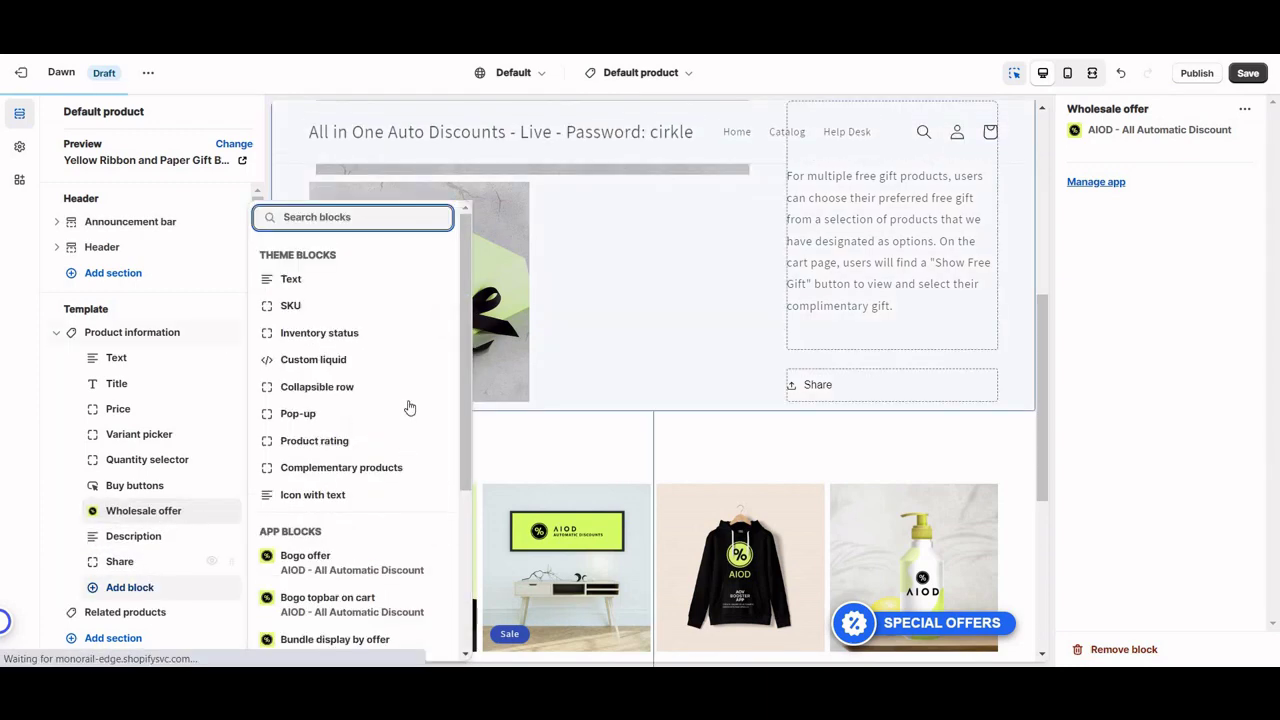
scroll(380, 450, down, 5)
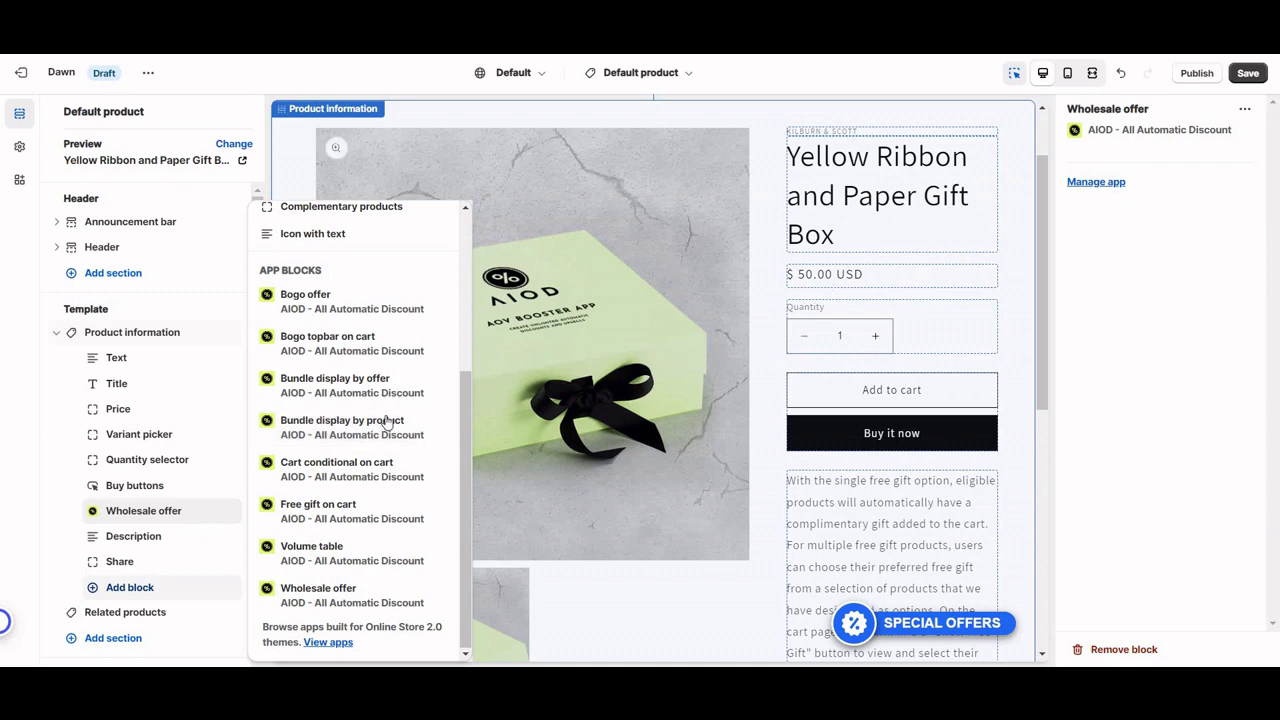
scroll(380, 537, up, 5)
scroll(380, 529, down, 5)
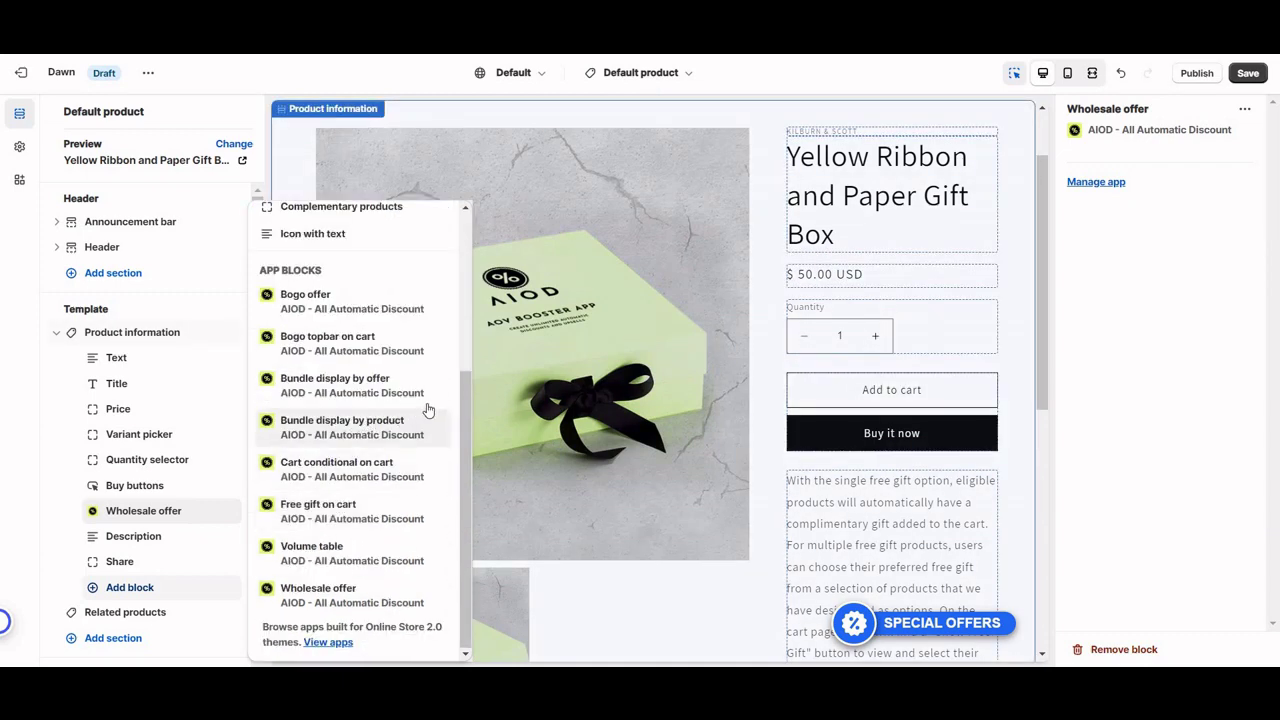
Step: Add the Bundle display by product and Volume table blocks, moving Volume table near Description
click(329, 428)
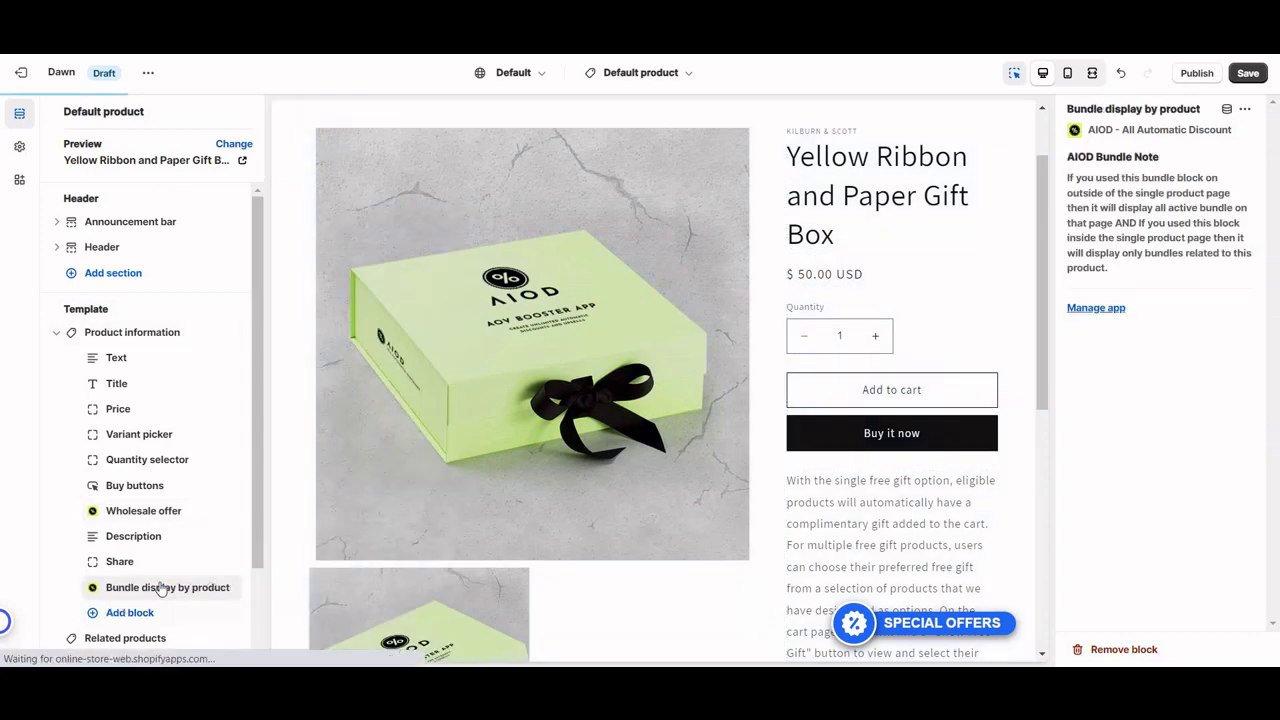
click(129, 612)
scroll(369, 470, down, 5)
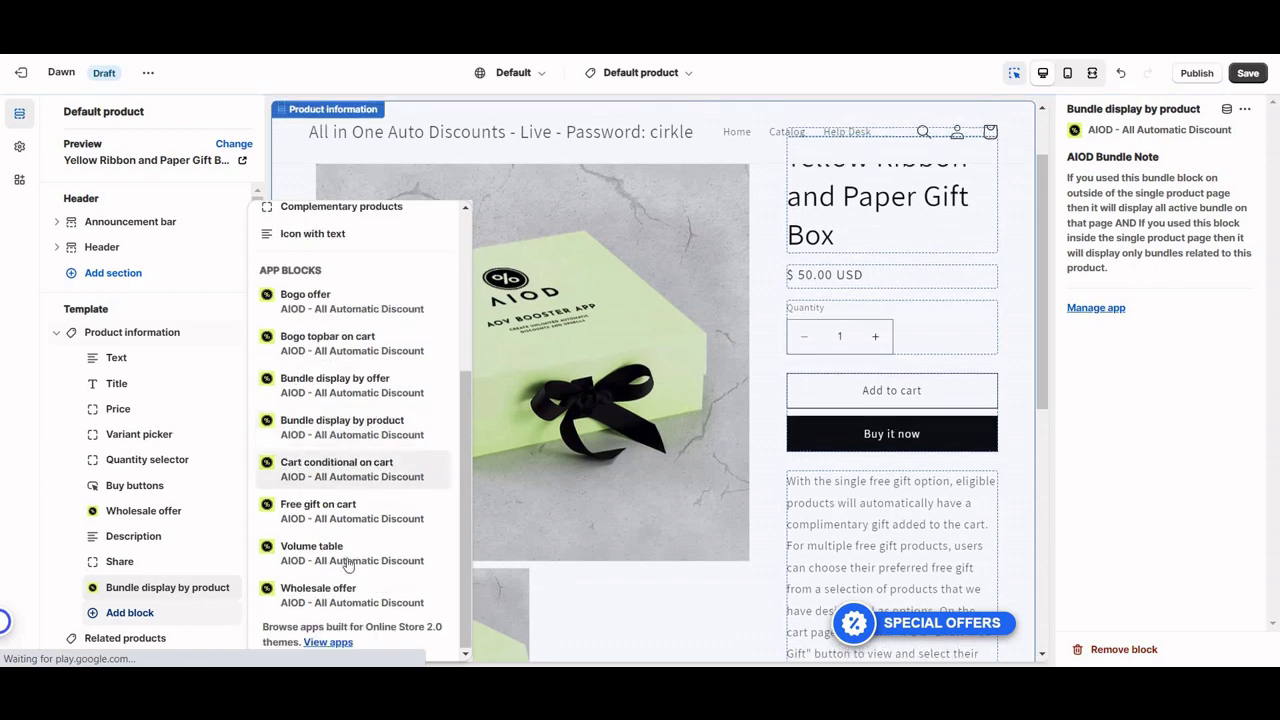
click(287, 552)
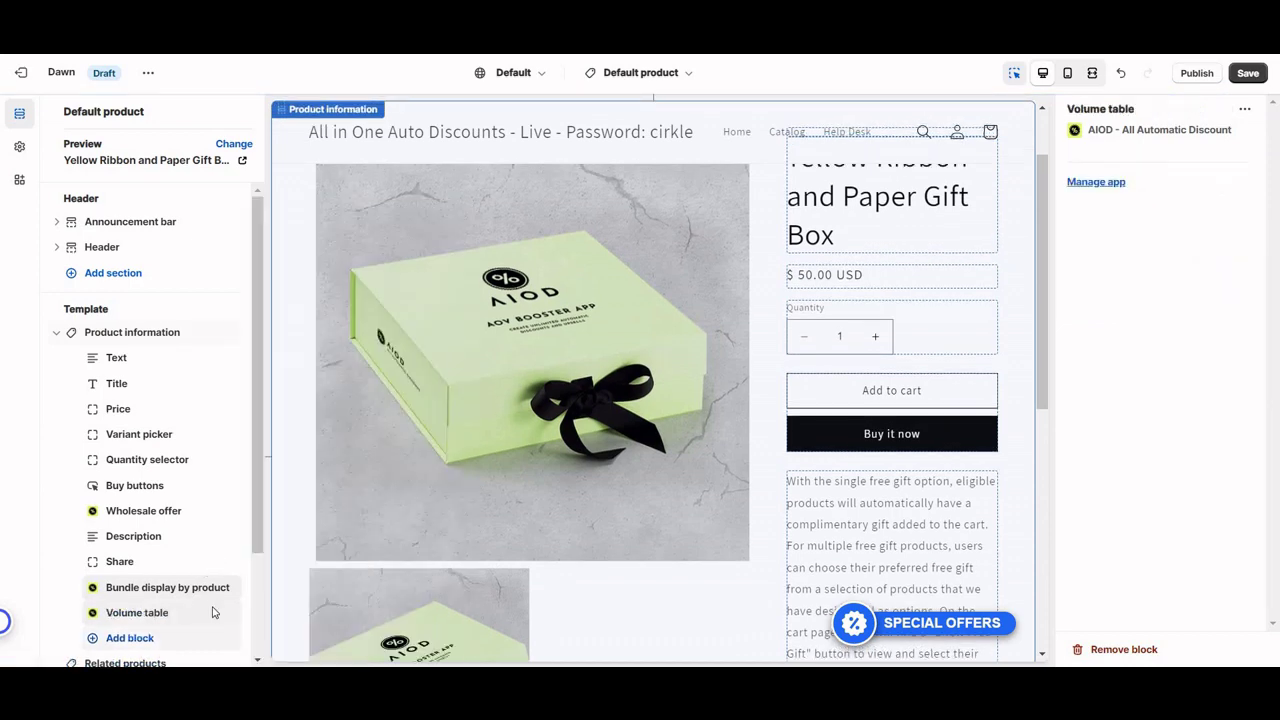
drag(190, 611, 160, 533)
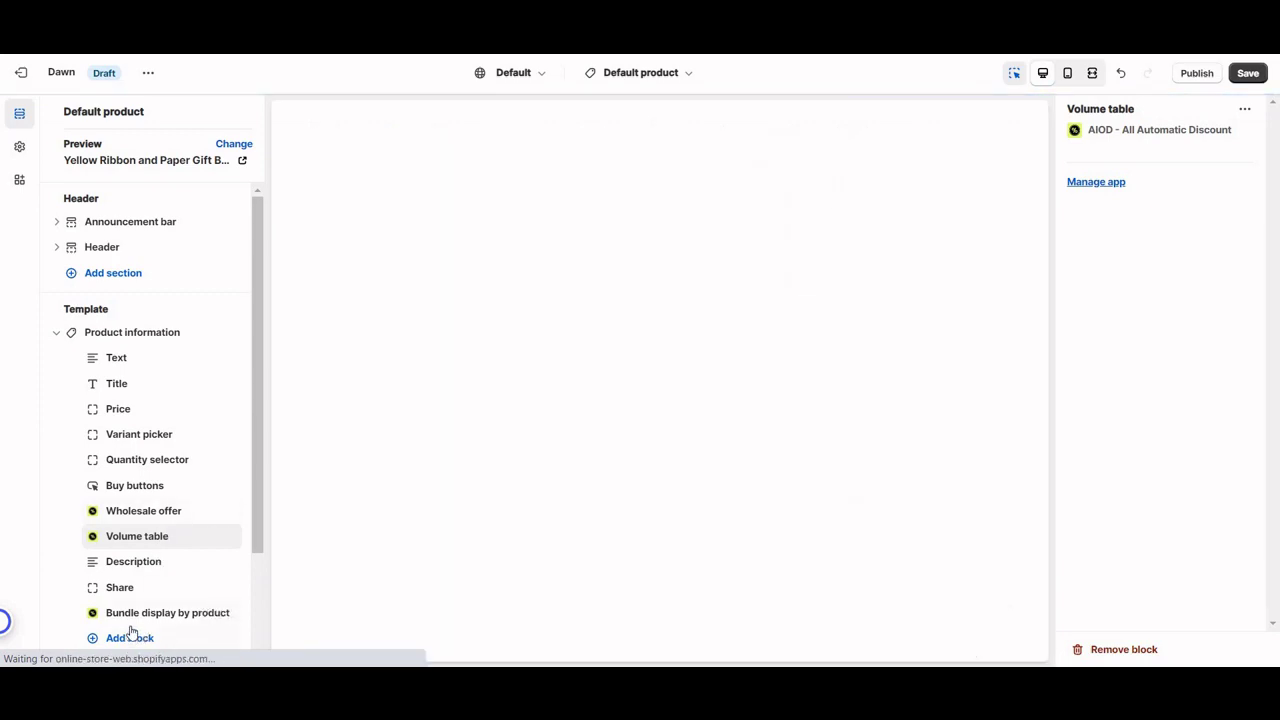
Step: Review the remaining app blocks and save the Default product template
click(133, 636)
scroll(378, 400, down, 5)
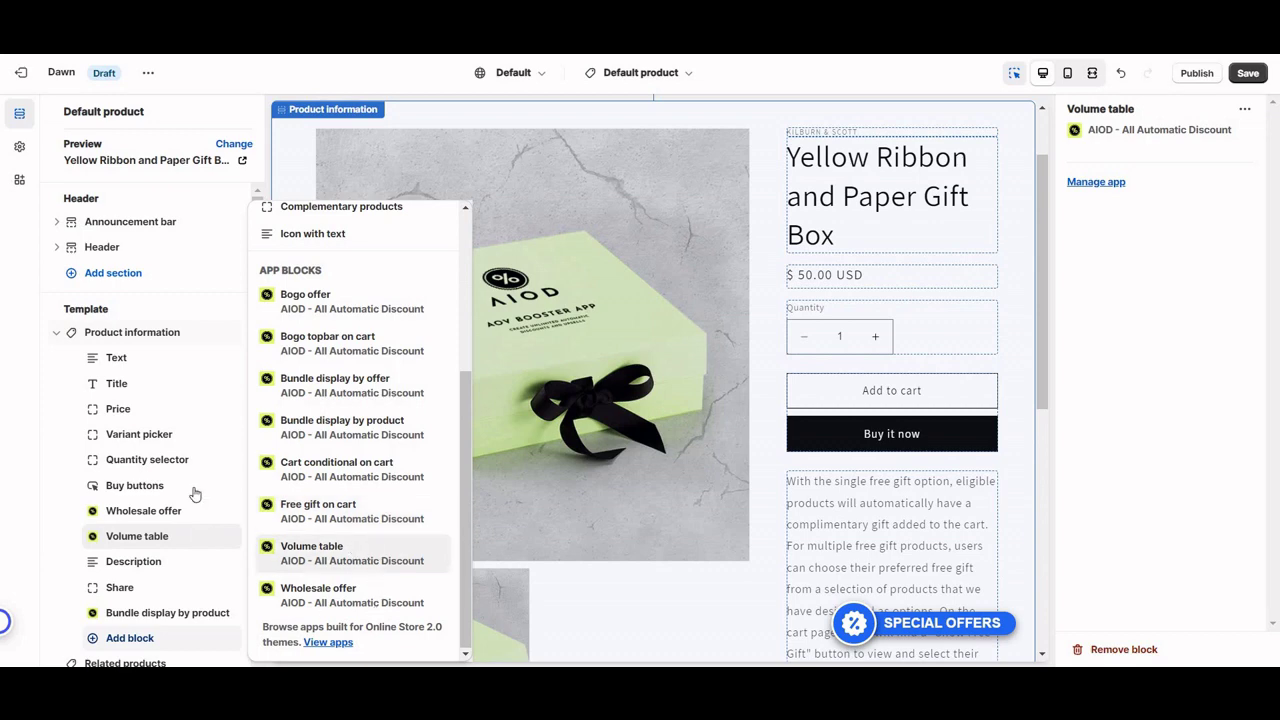
scroll(358, 430, up, 3)
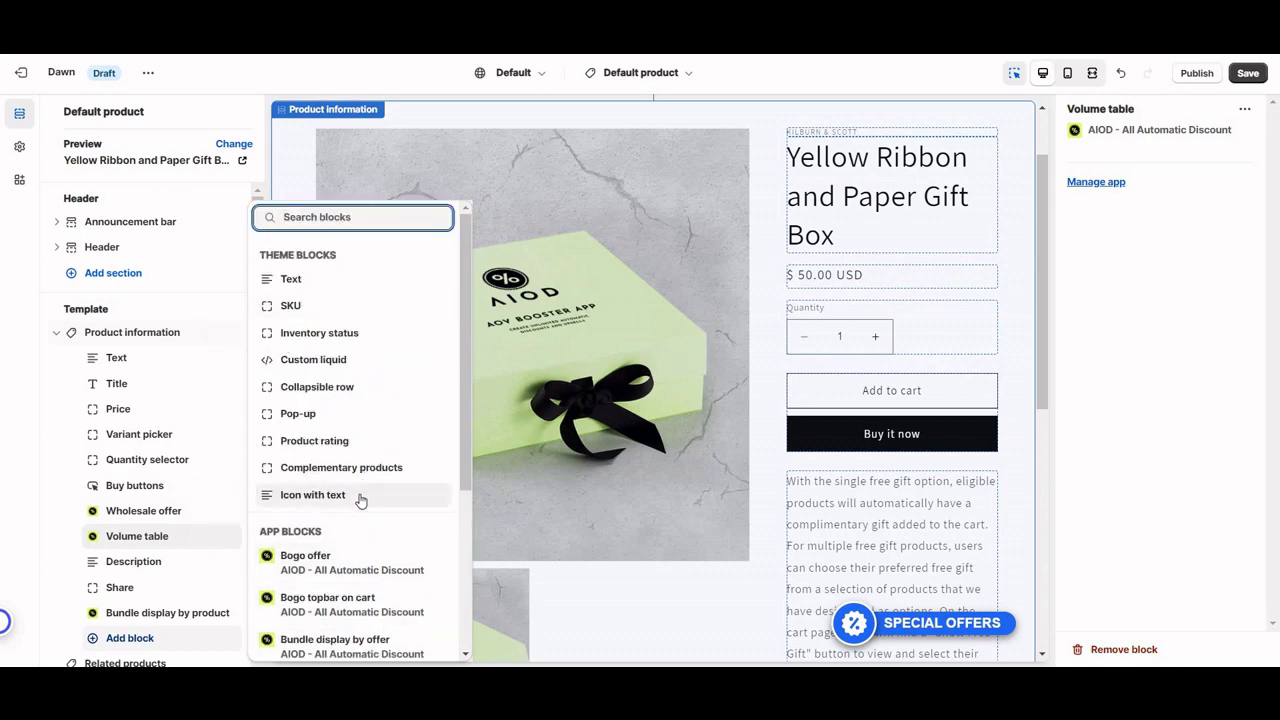
scroll(348, 514, down, 2)
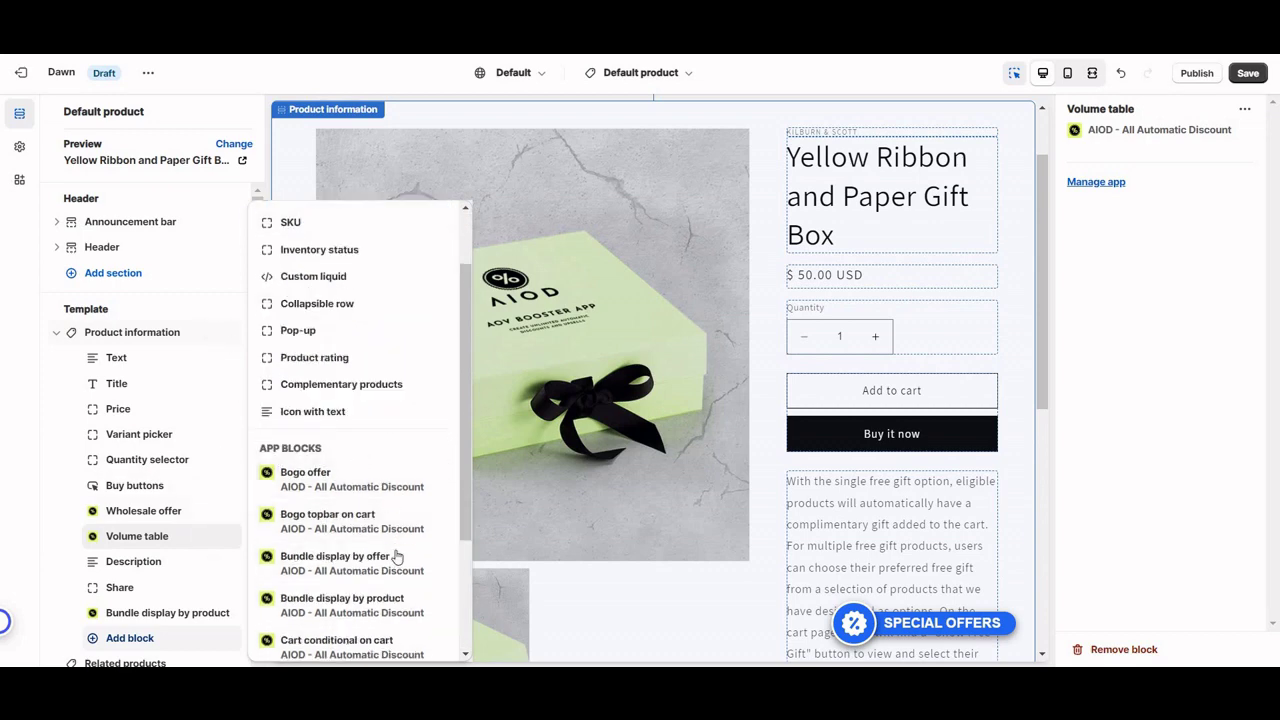
scroll(397, 556, down, 2)
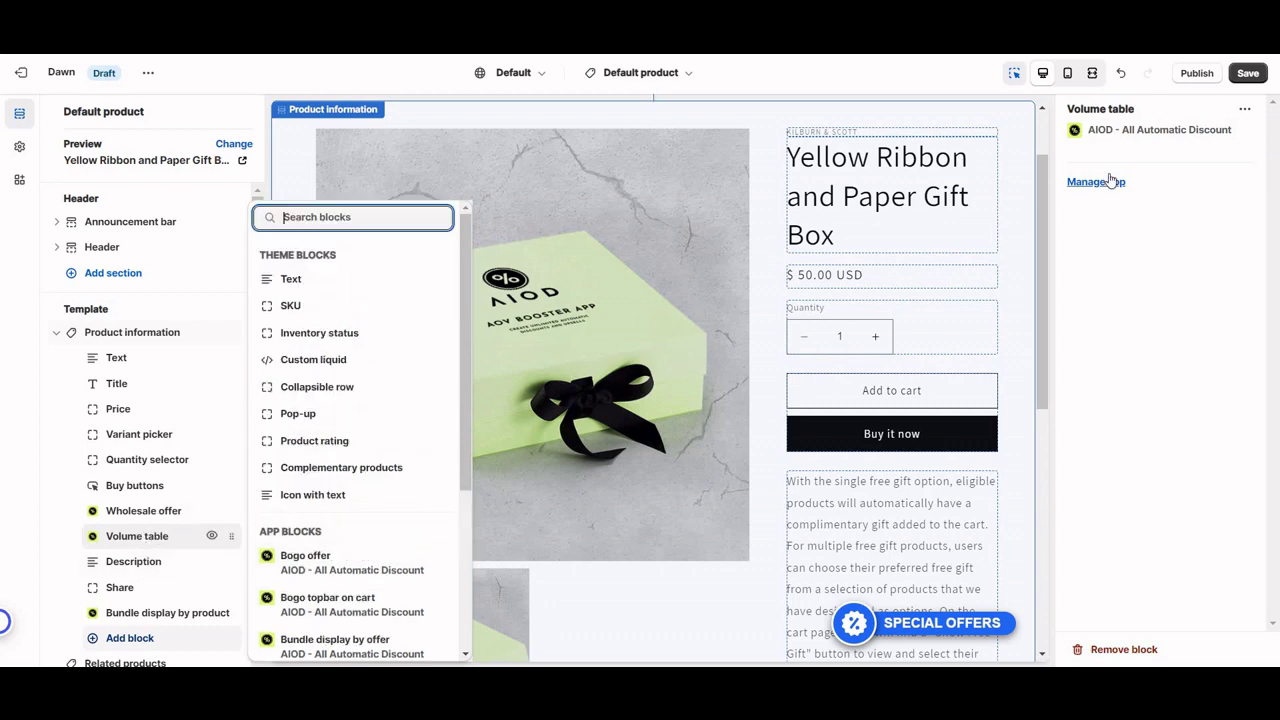
click(1262, 80)
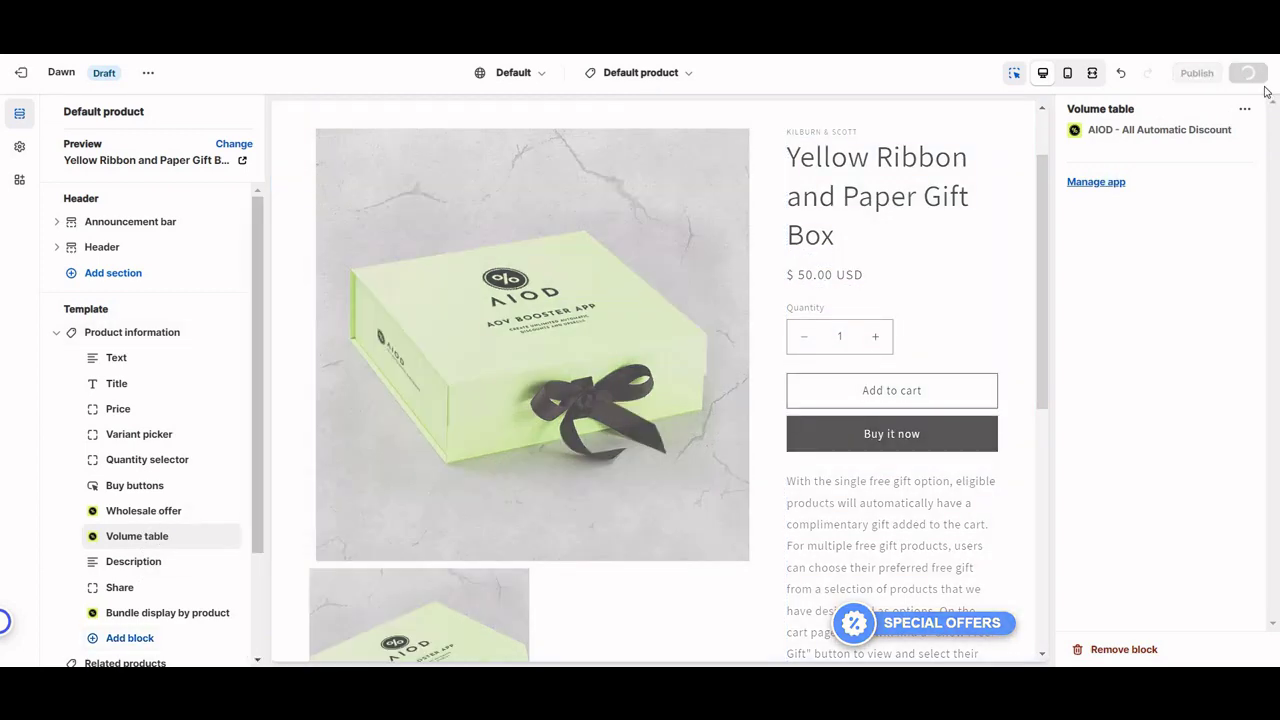
Step: Leave the editor and page AIOD's All Automatic Offers list to results 20 of 20
click(21, 72)
click(140, 525)
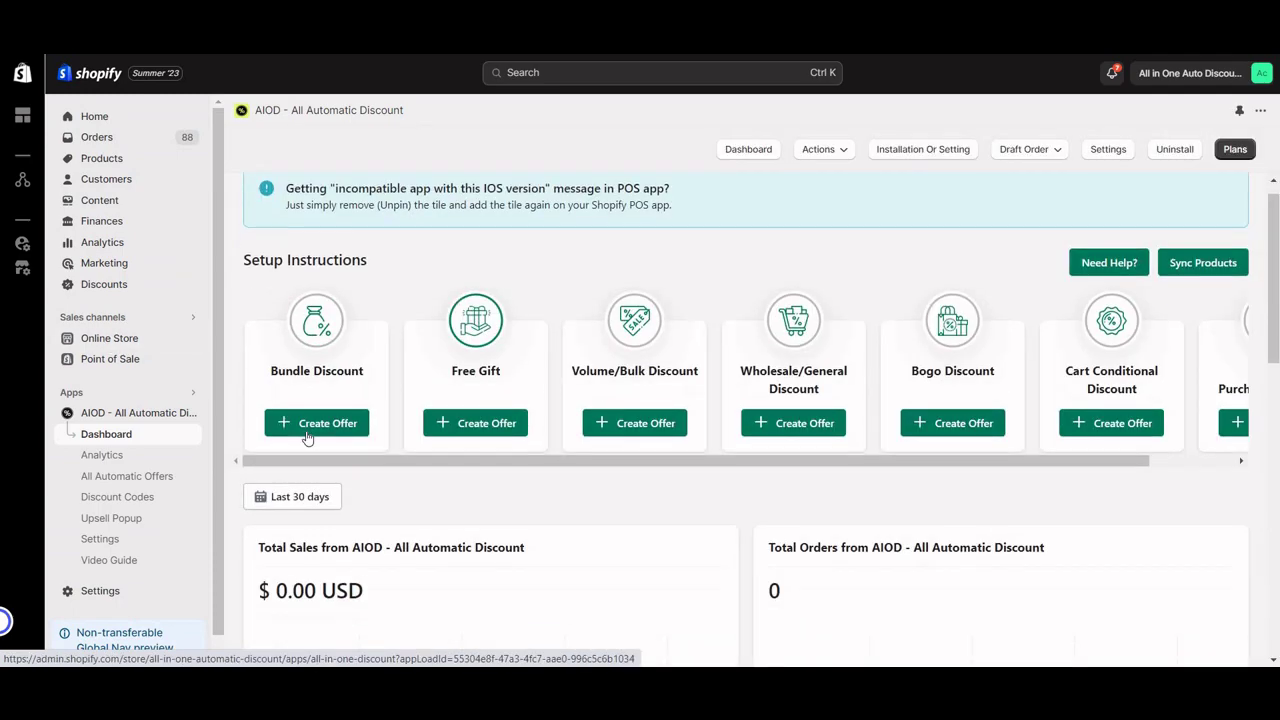
click(204, 484)
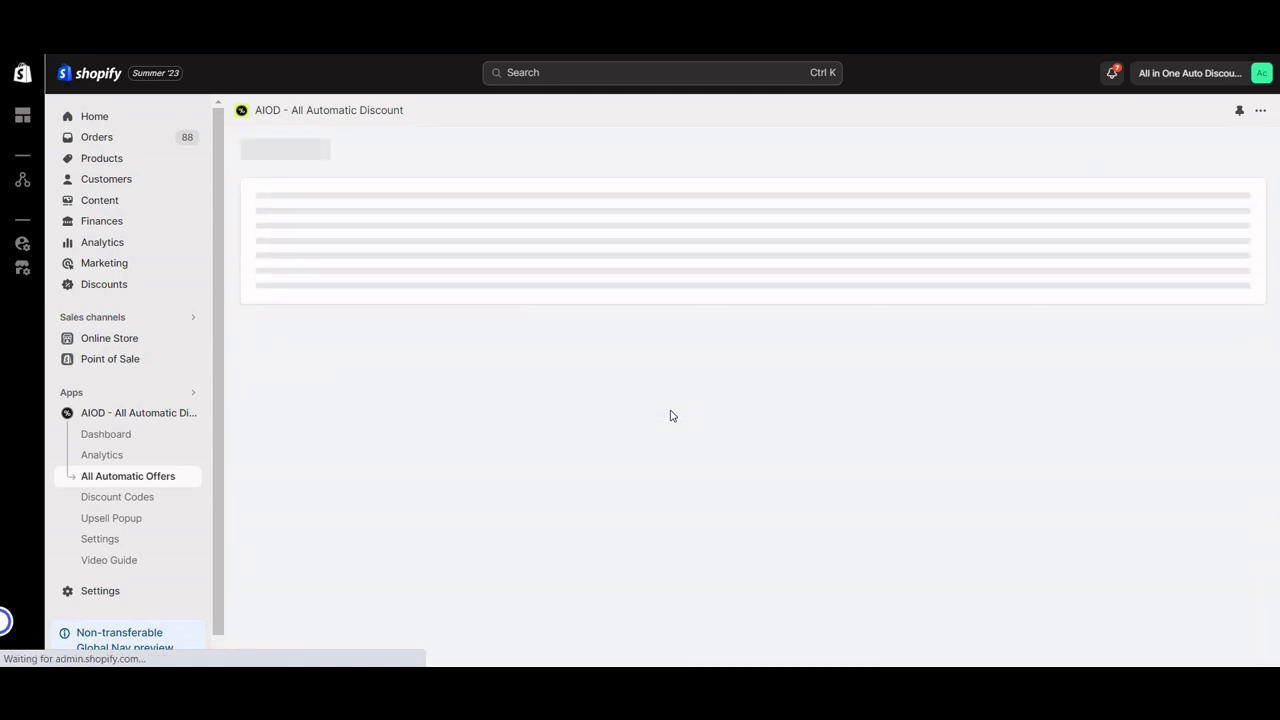
scroll(567, 405, down, 5)
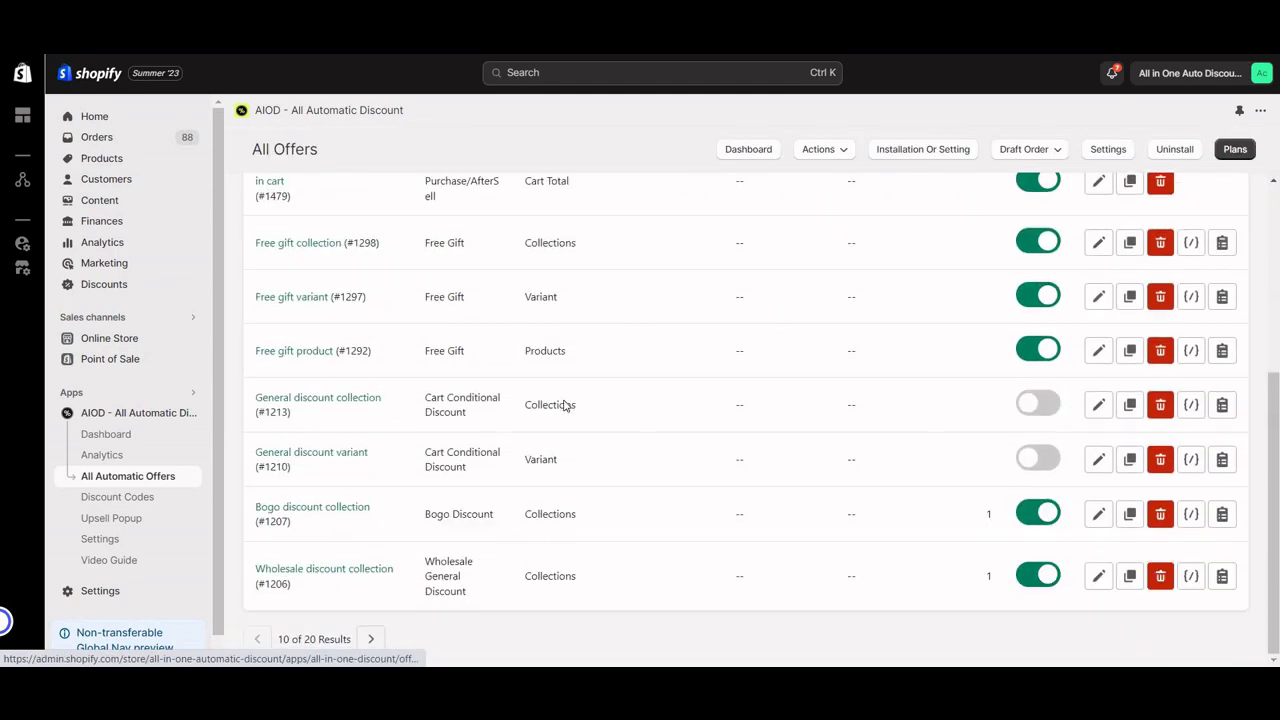
click(370, 639)
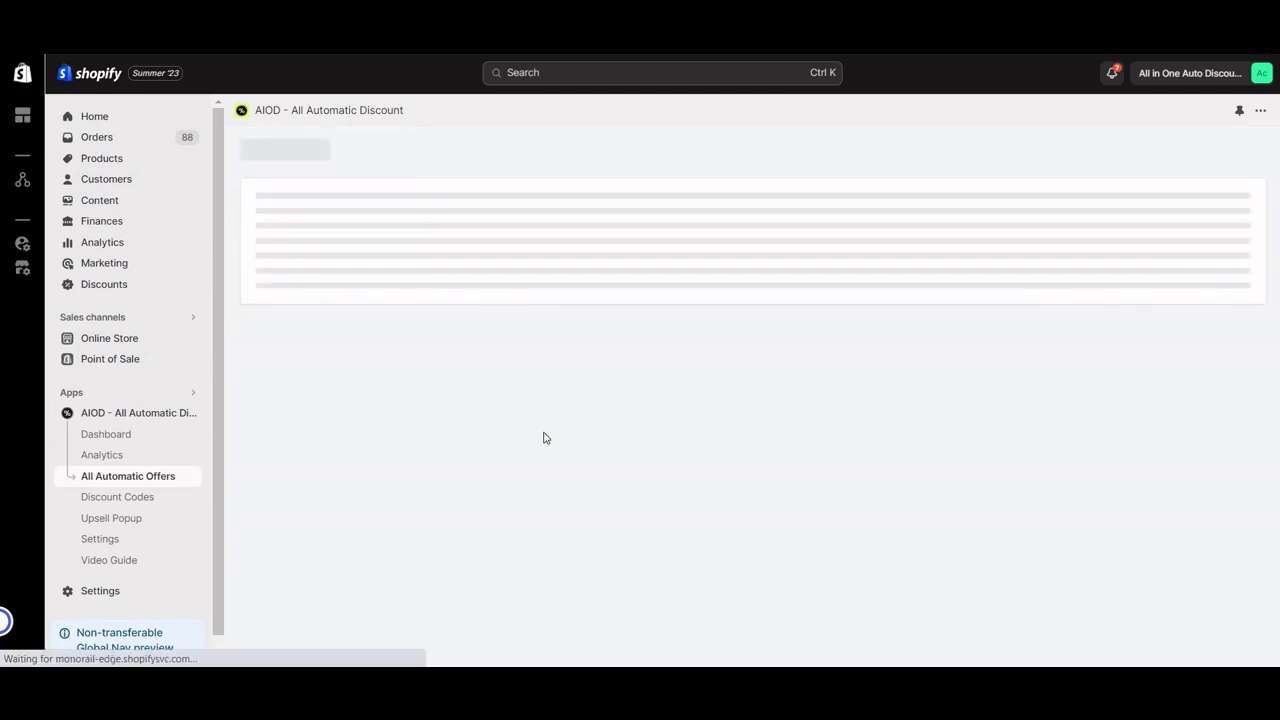
scroll(357, 297, down, 3)
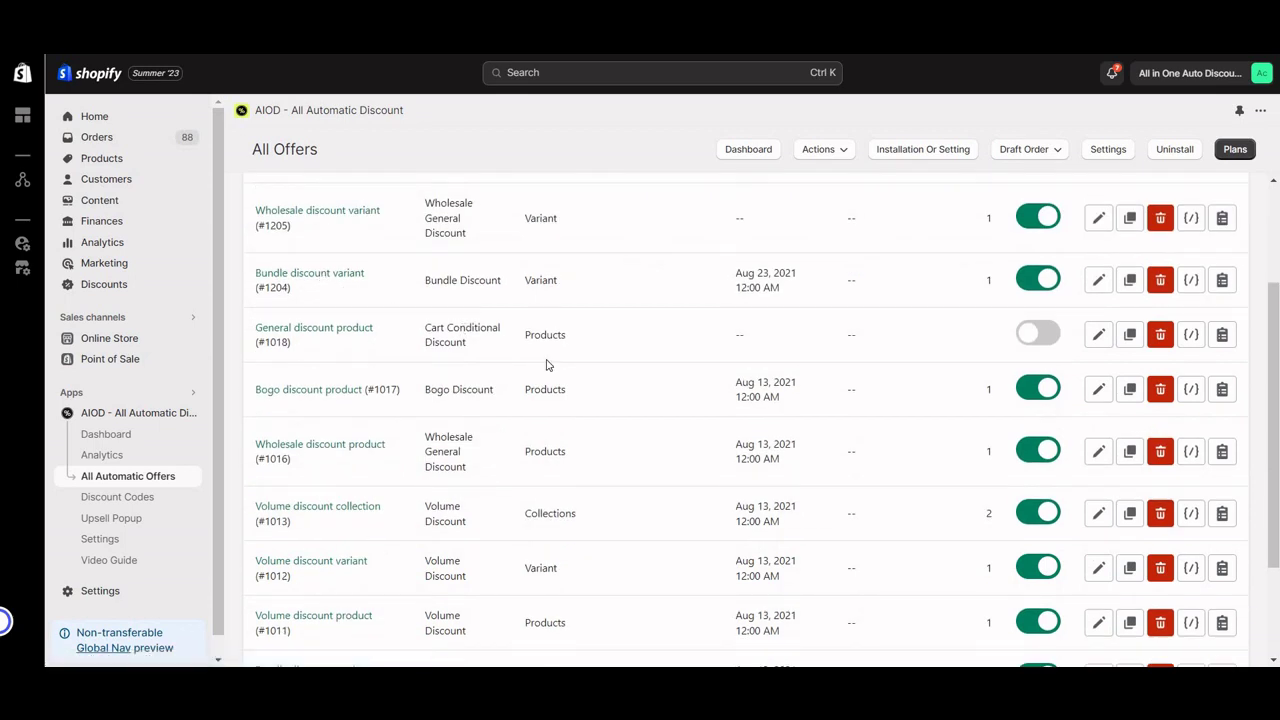
scroll(520, 394, down, 1)
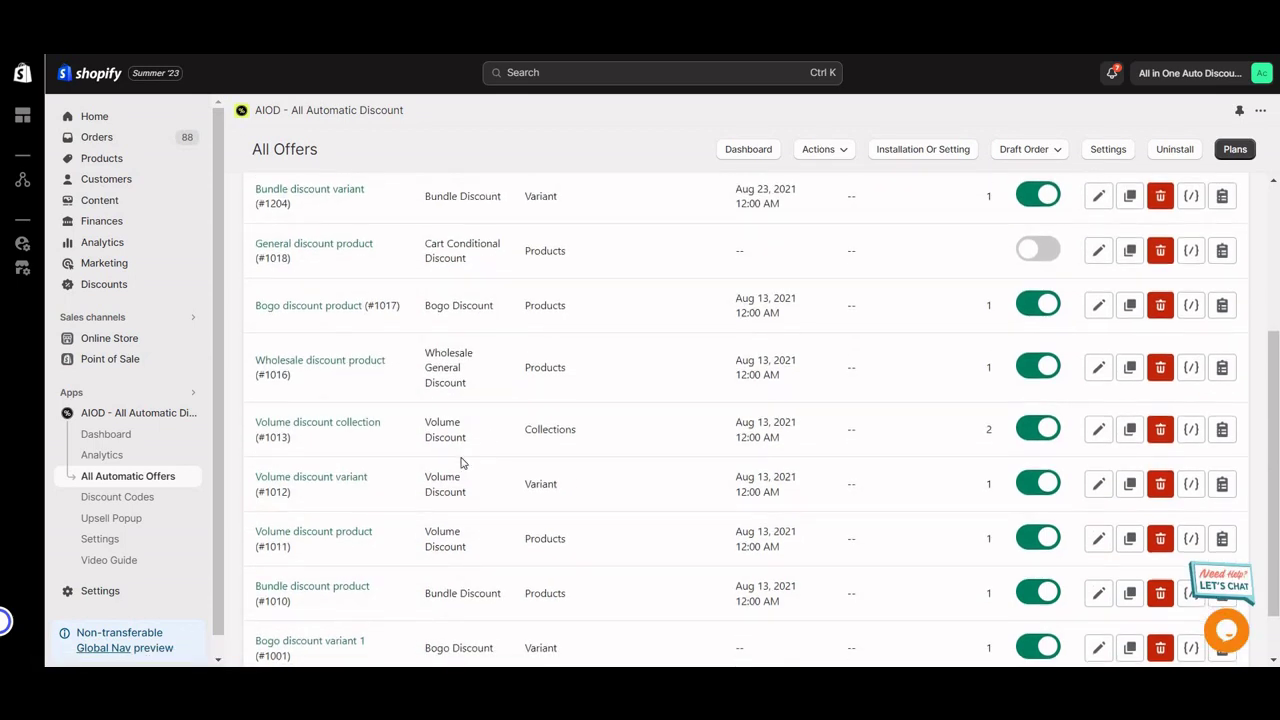
scroll(430, 540, down, 1)
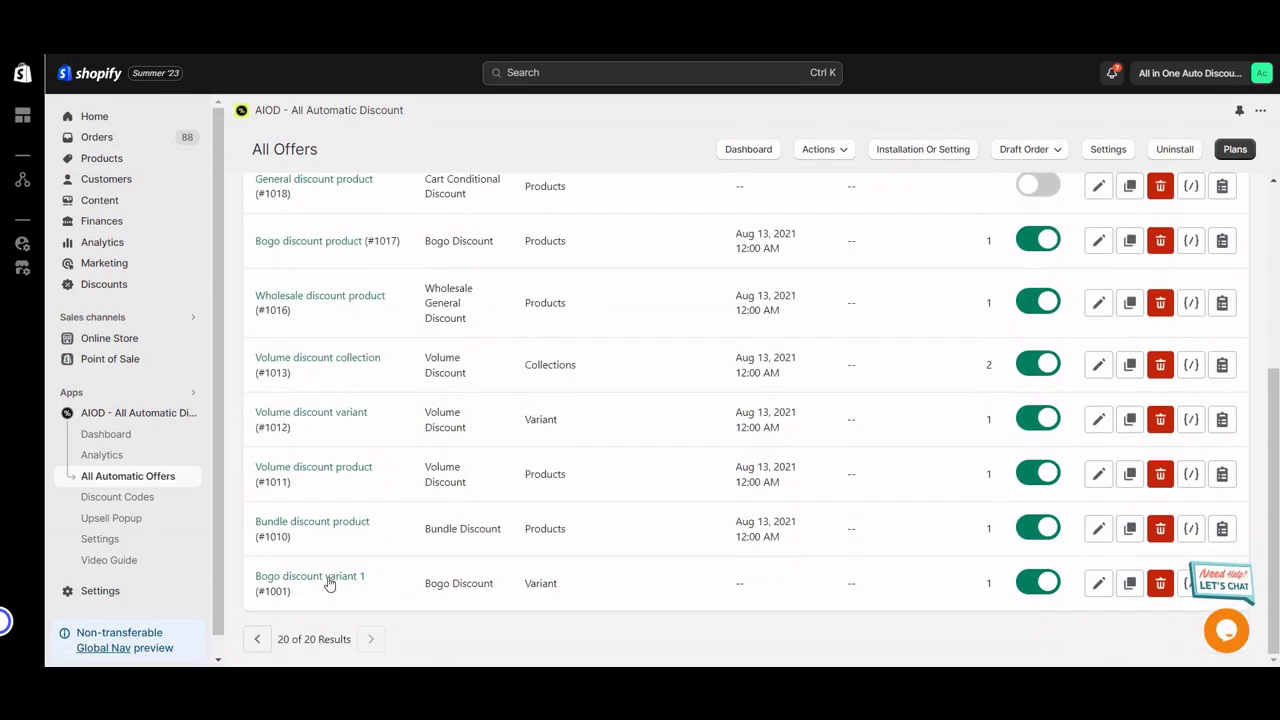
Step: Open the Bundle discount product (#1010) offer and view its Create Product Bundle table
click(309, 530)
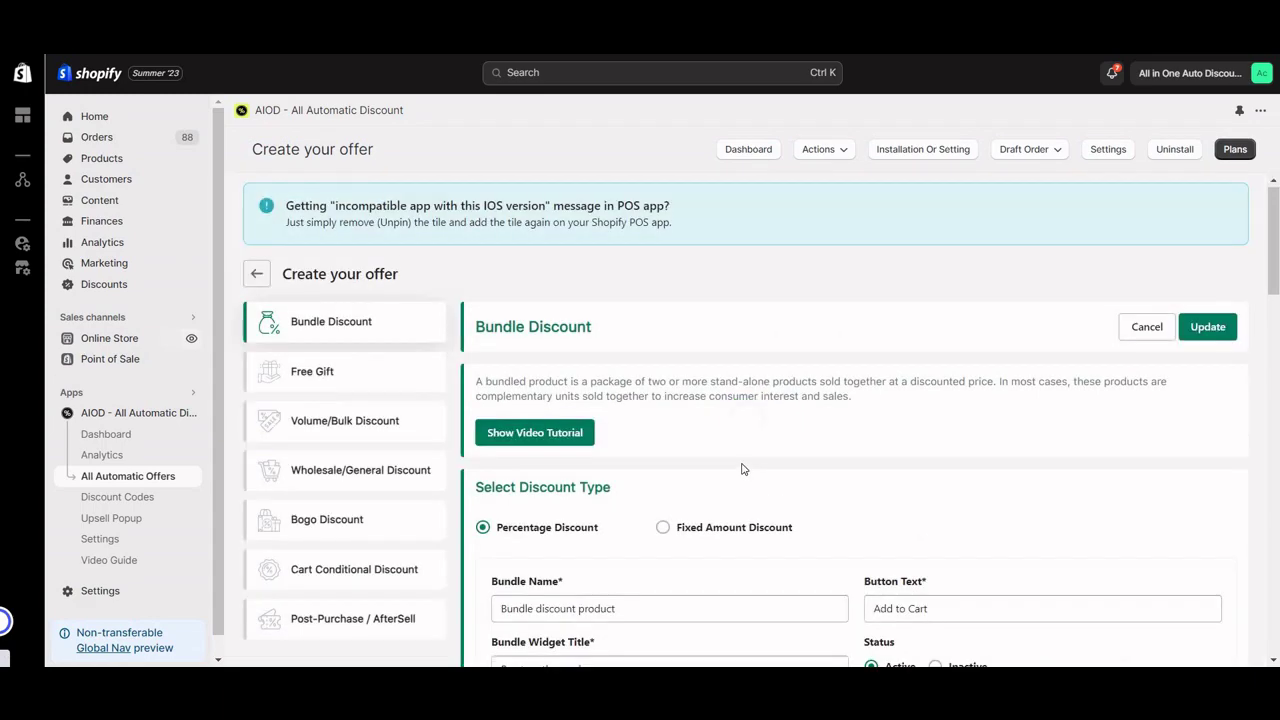
scroll(724, 456, down, 5)
scroll(724, 456, down, 5)
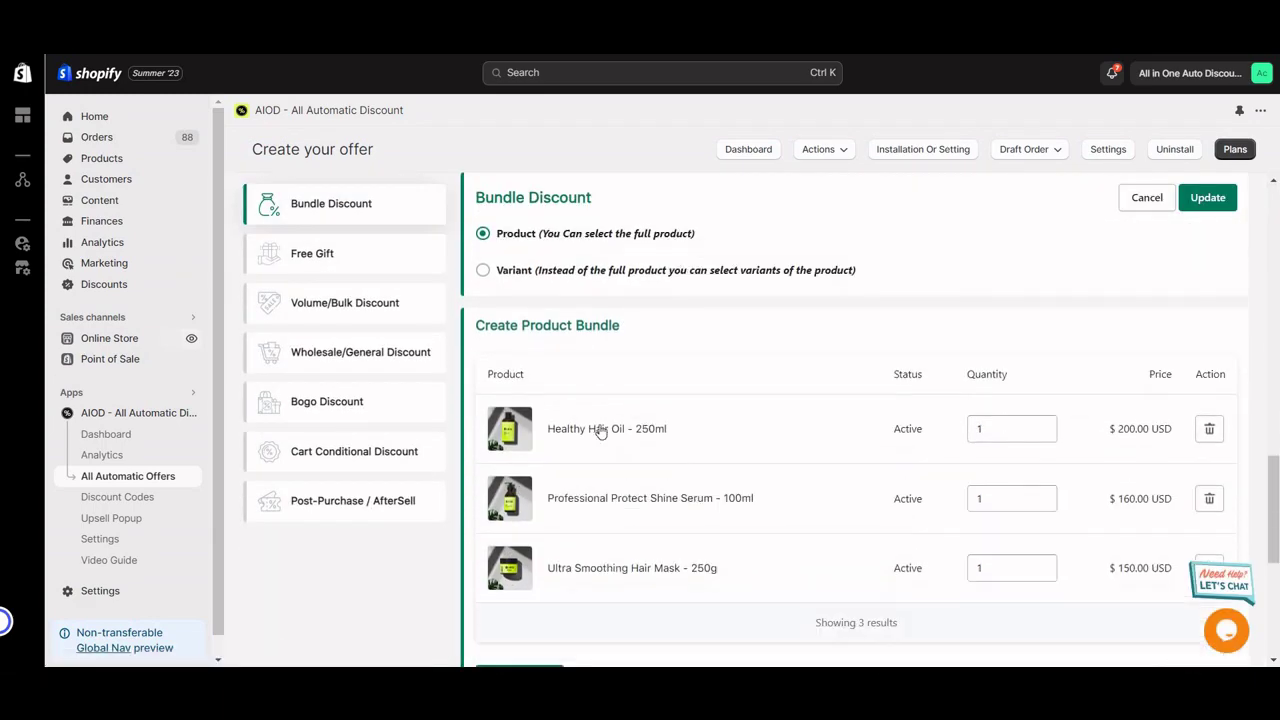
drag(667, 429, 553, 432)
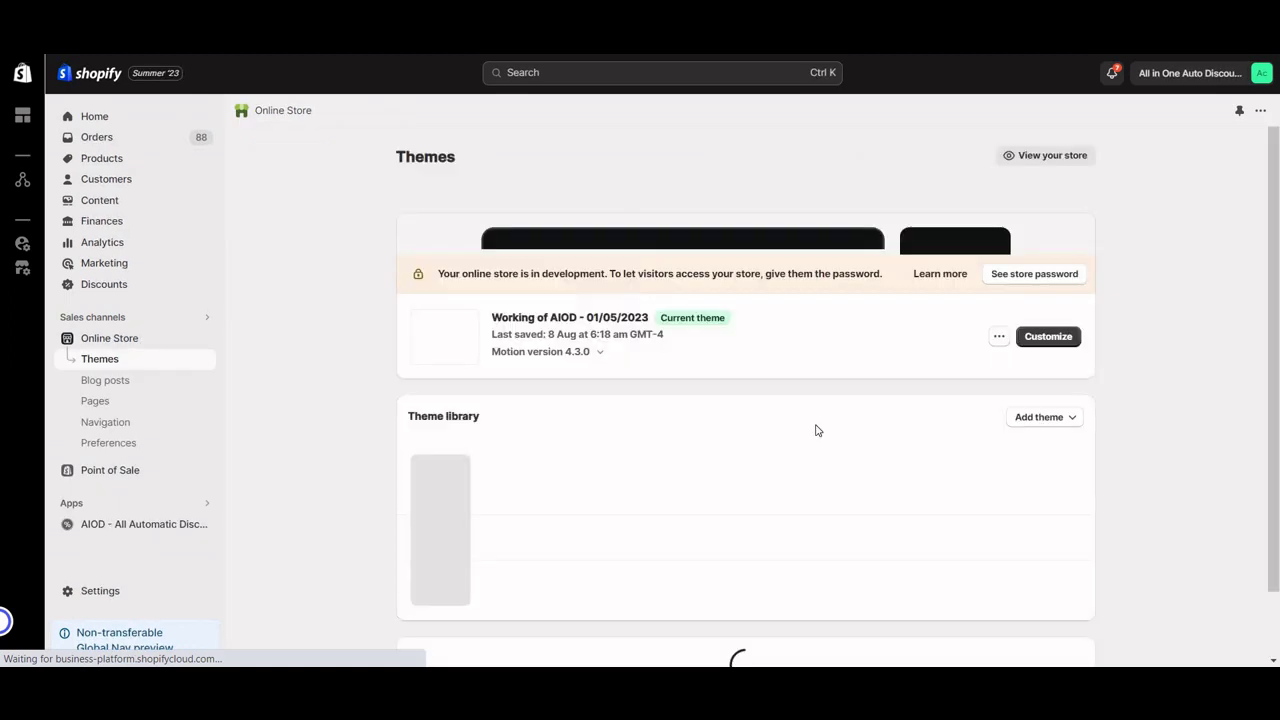
Step: Preview Dawn's Healthy Hair Oil - 250ml product page to check its Buy together and save bundle
scroll(885, 515, down, 2)
click(942, 497)
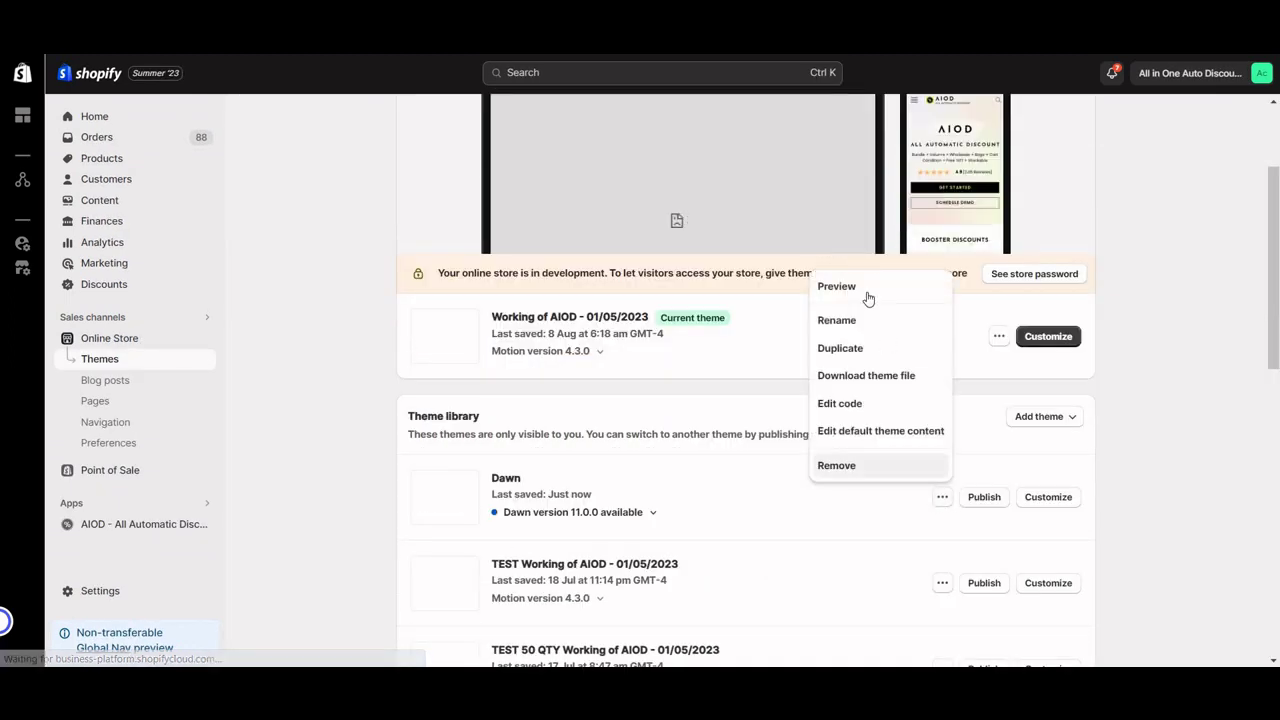
click(509, 480)
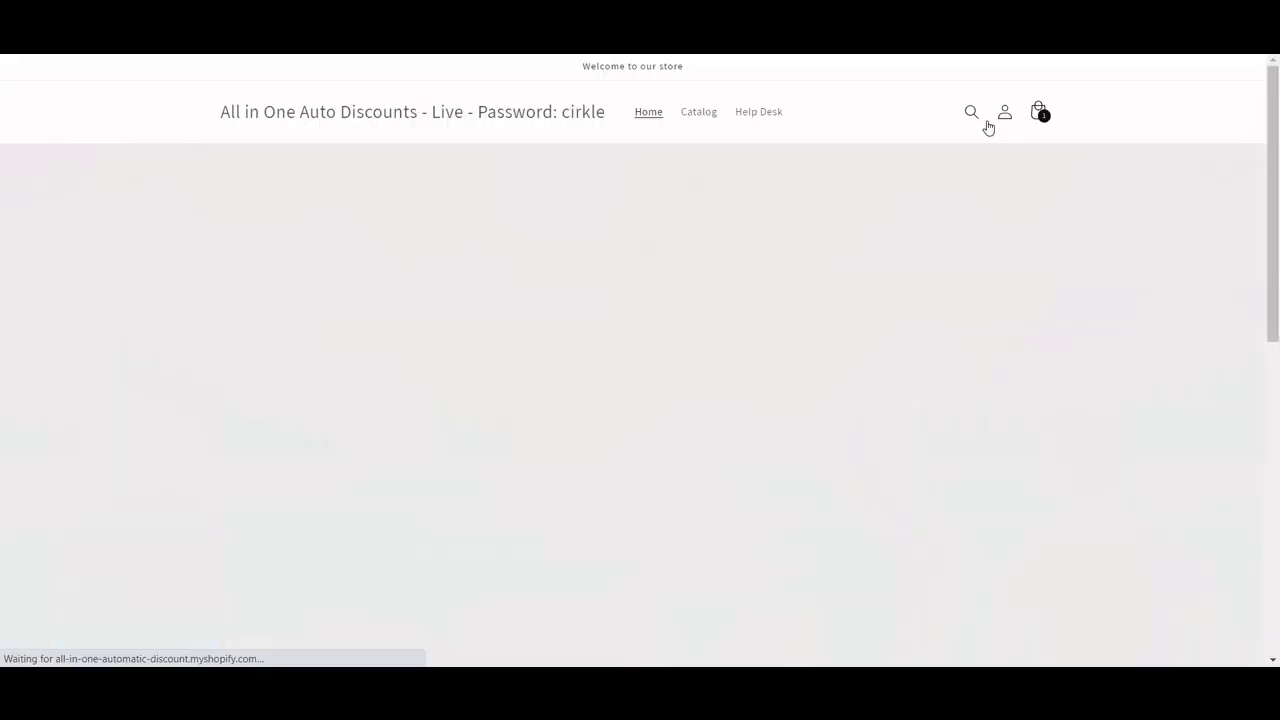
click(972, 113)
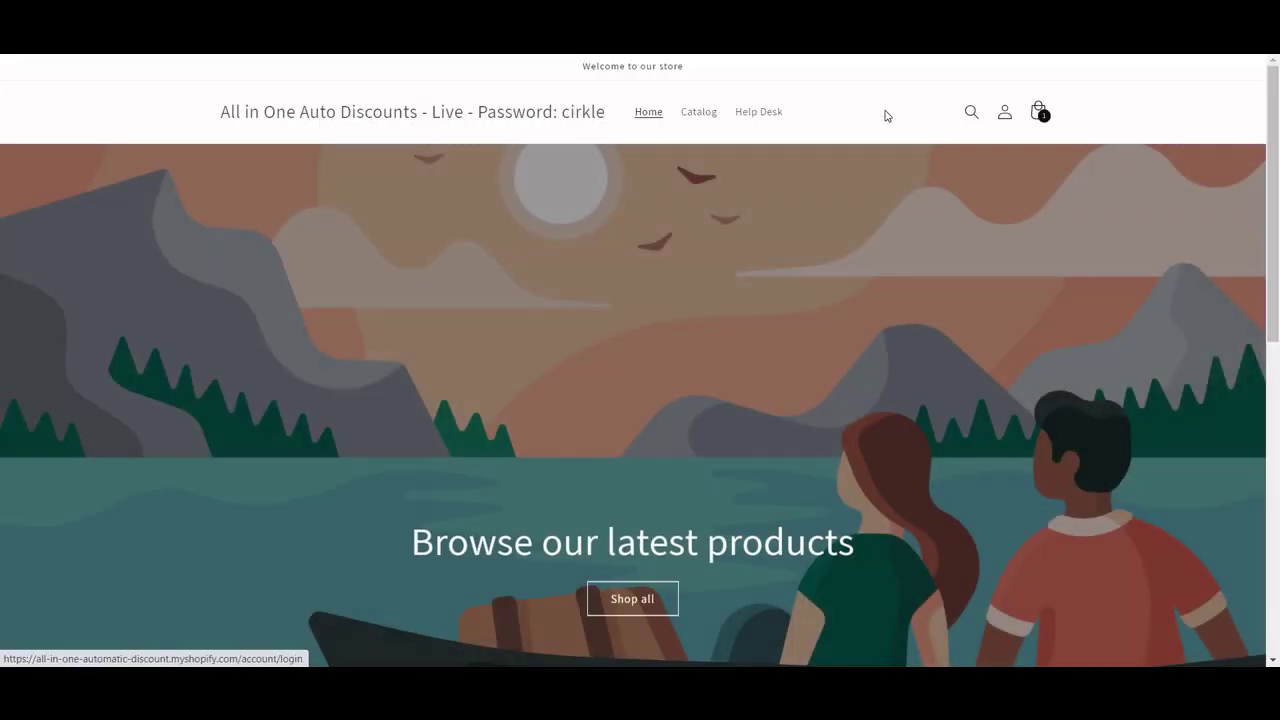
text(Healthy Hair Oil - 250ml)
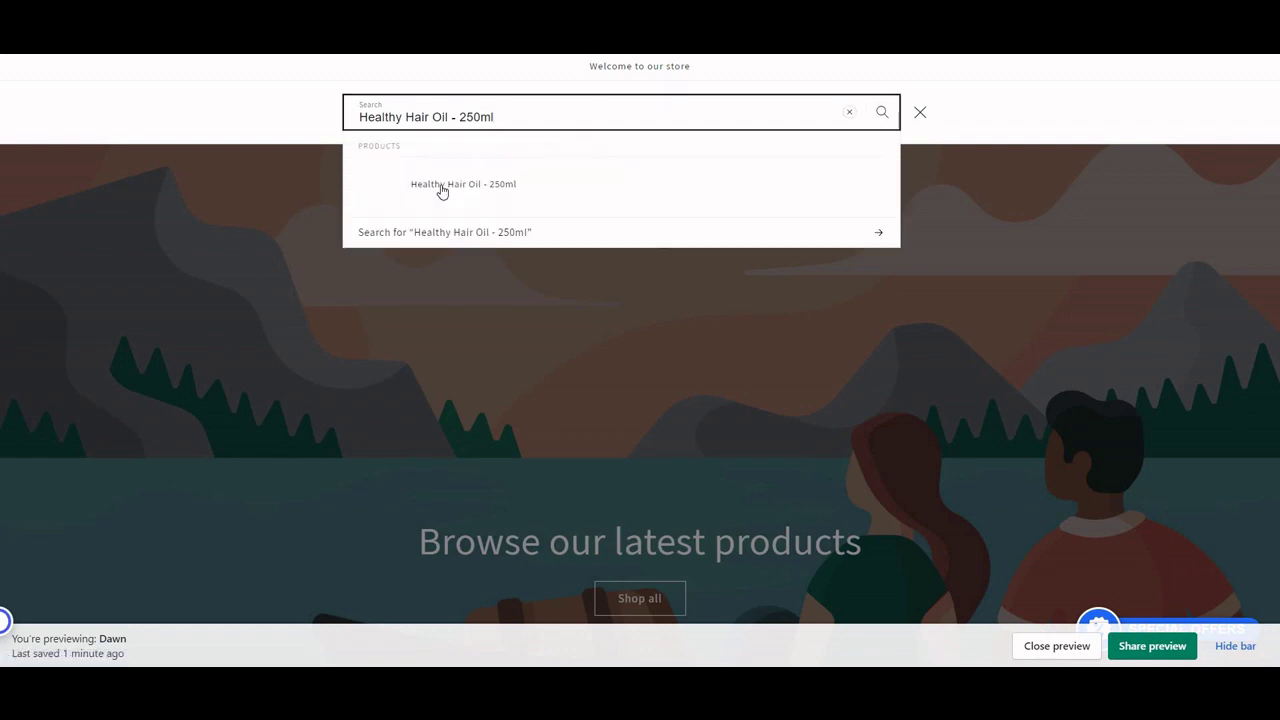
click(524, 190)
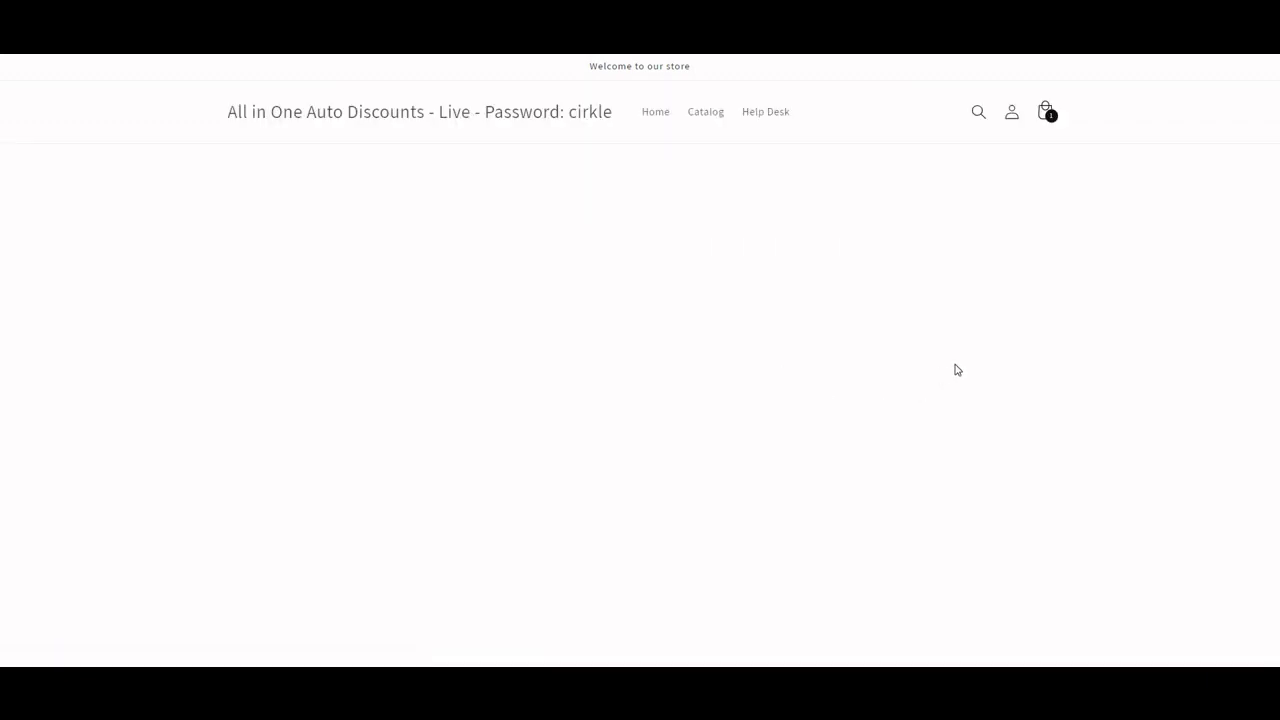
scroll(1078, 333, down, 1)
scroll(1078, 333, down, 4)
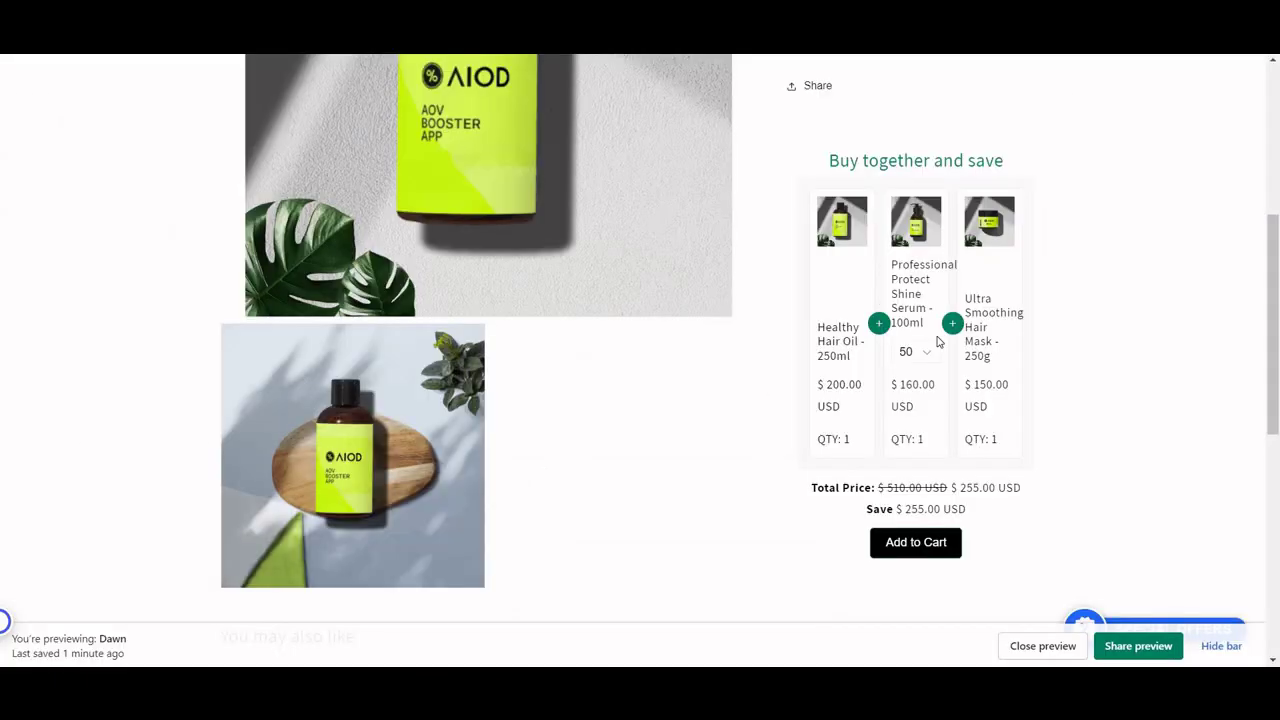
Step: Reopen the Default product template and remove the Bundle display by product block
scroll(494, 389, down, 3)
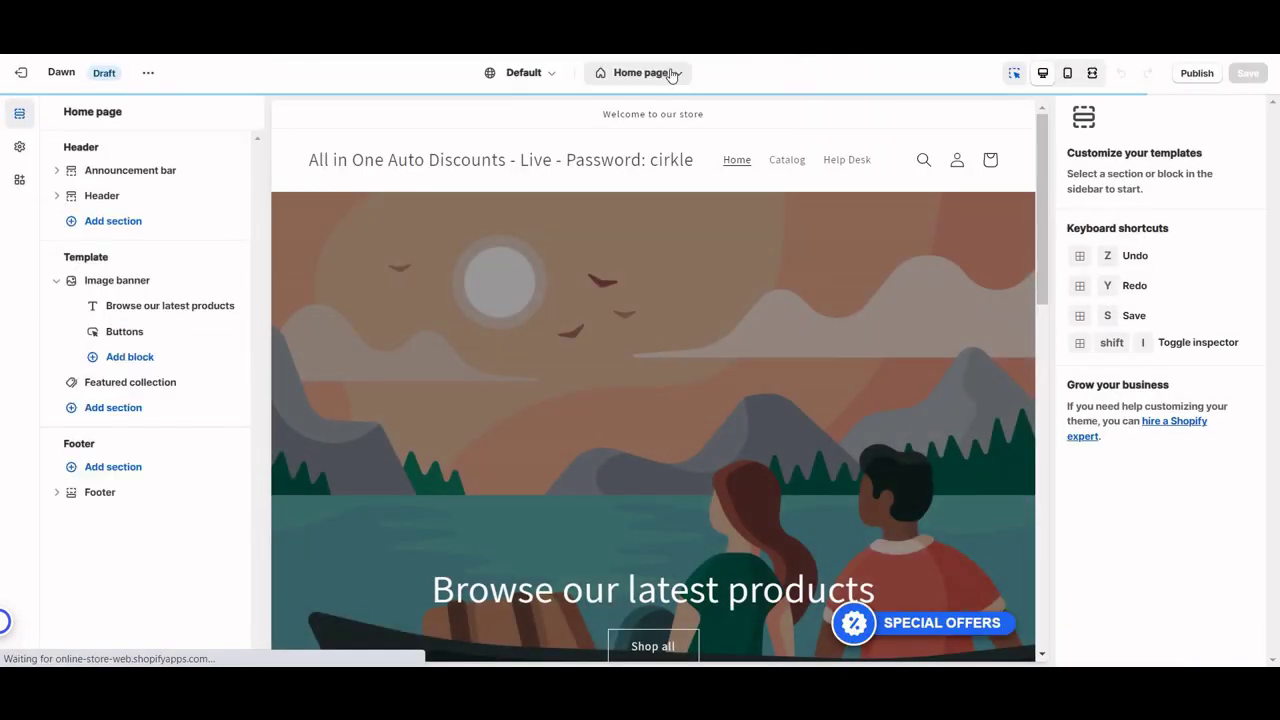
click(640, 72)
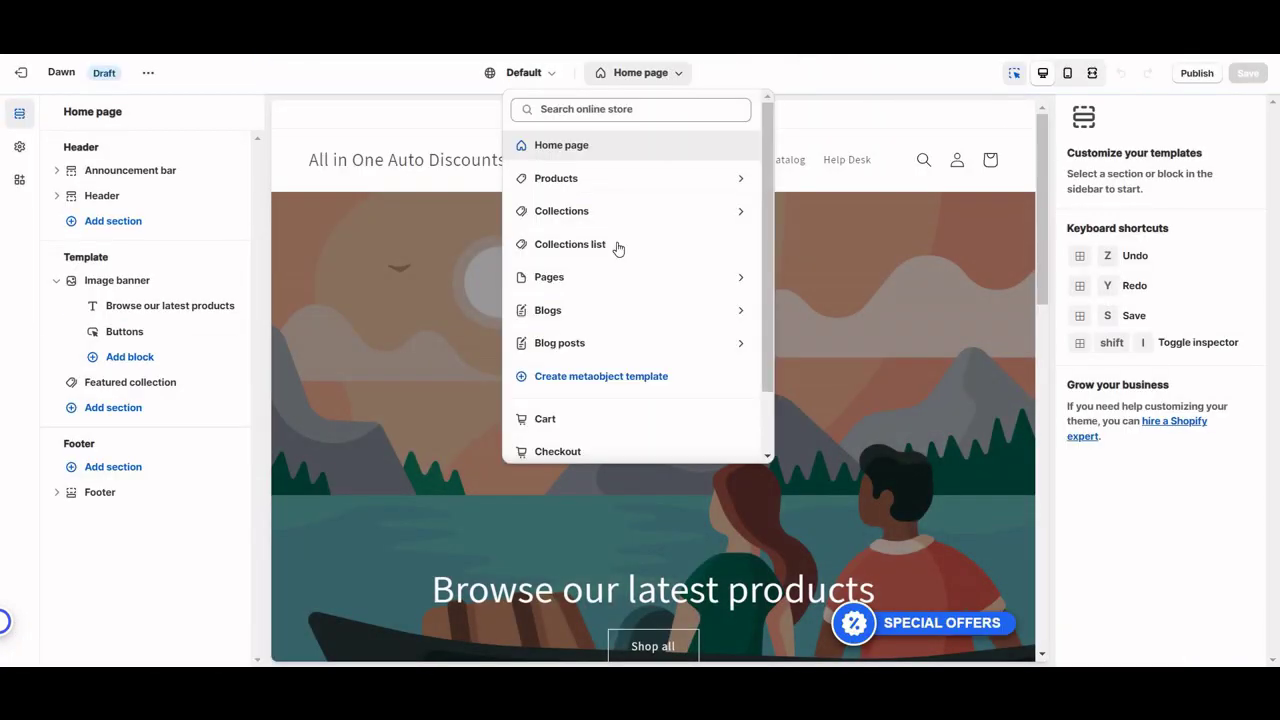
click(580, 180)
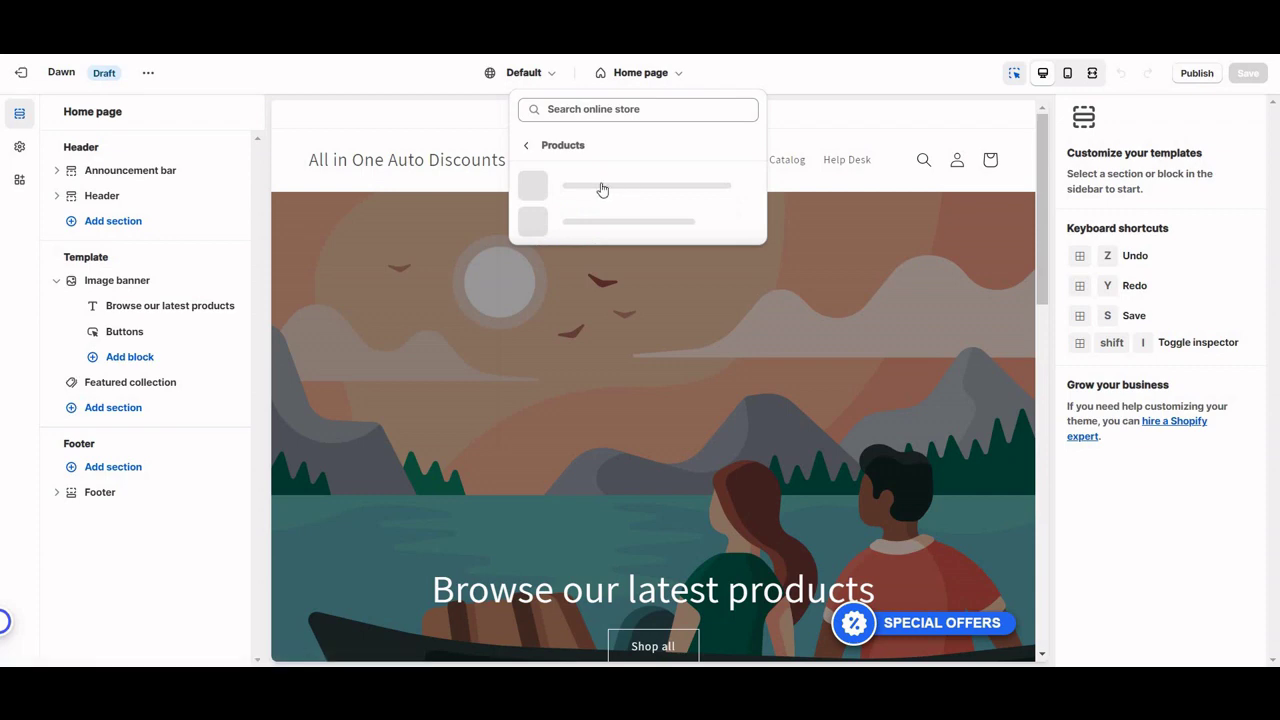
click(606, 182)
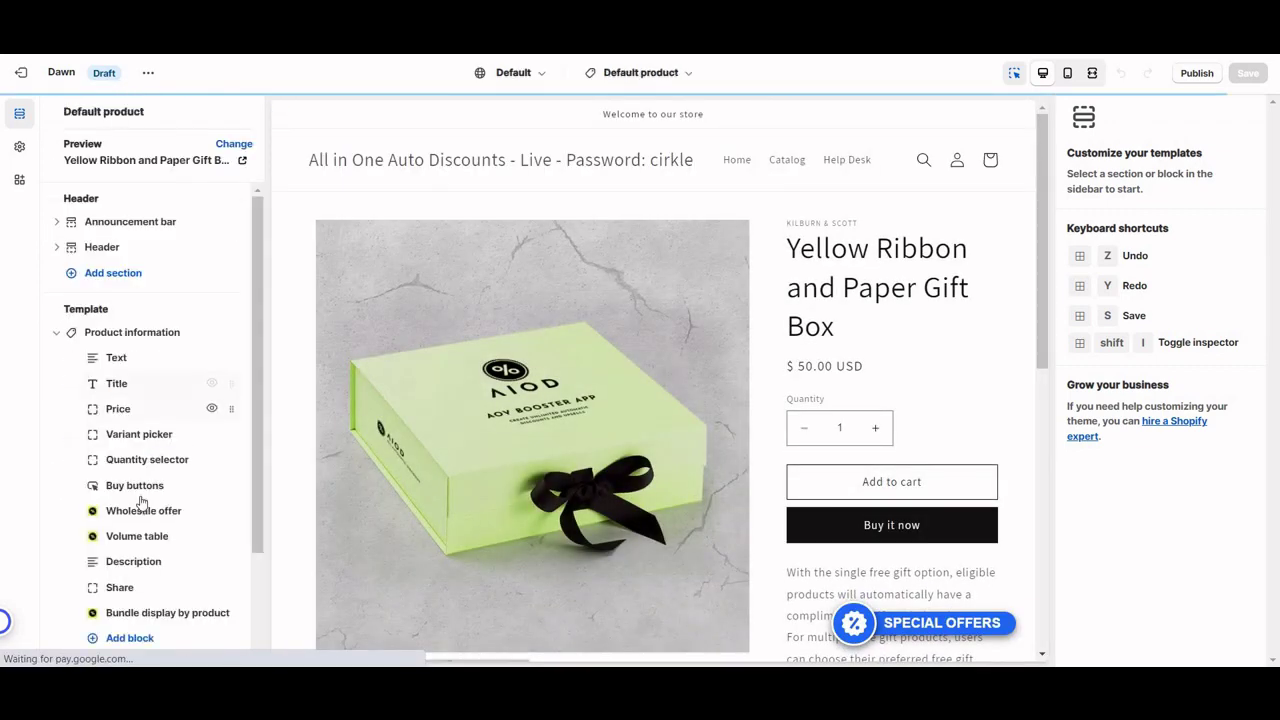
scroll(141, 502, down, 3)
click(167, 476)
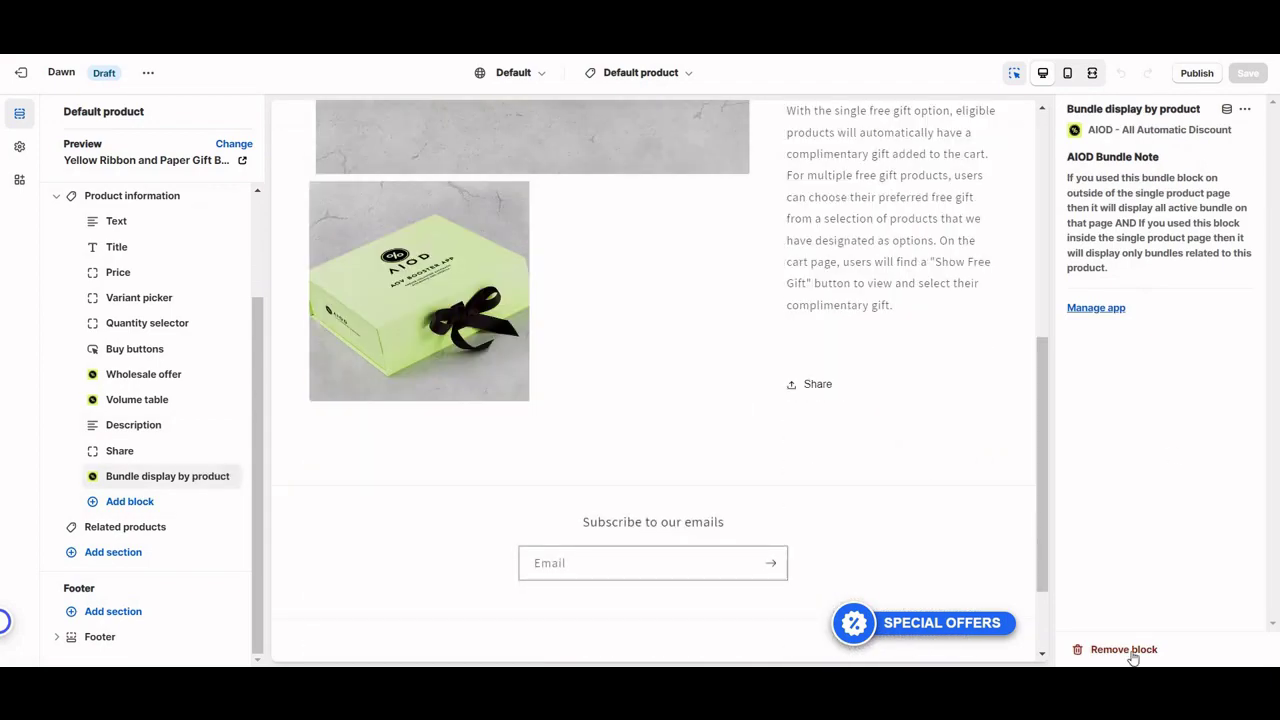
click(1123, 650)
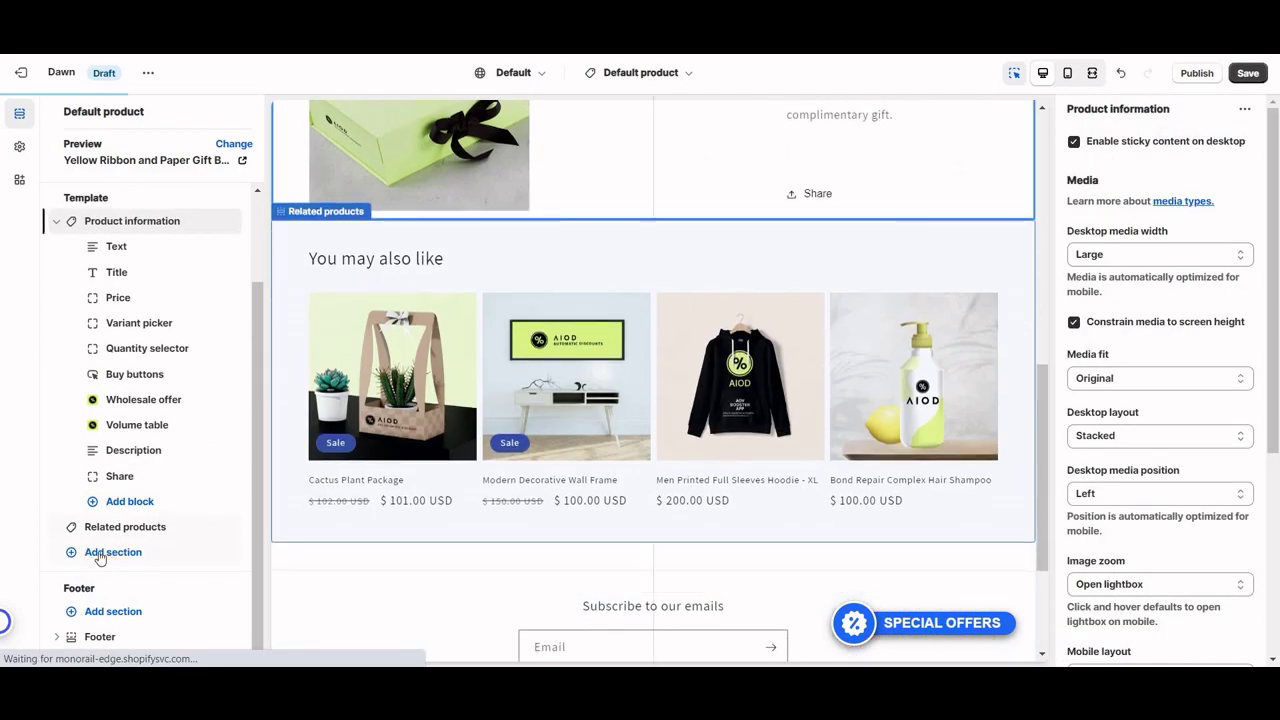
Step: Add Bundle display by product as an Apps section and drag it above Related products
click(112, 553)
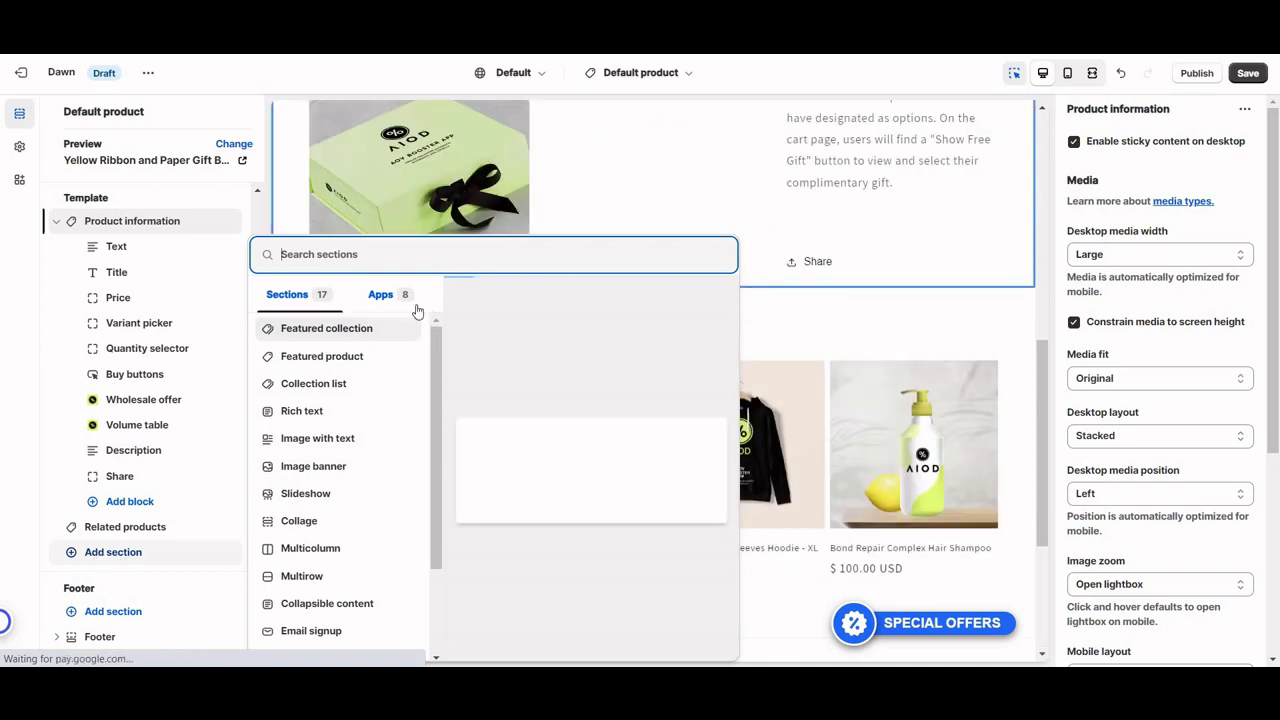
click(380, 294)
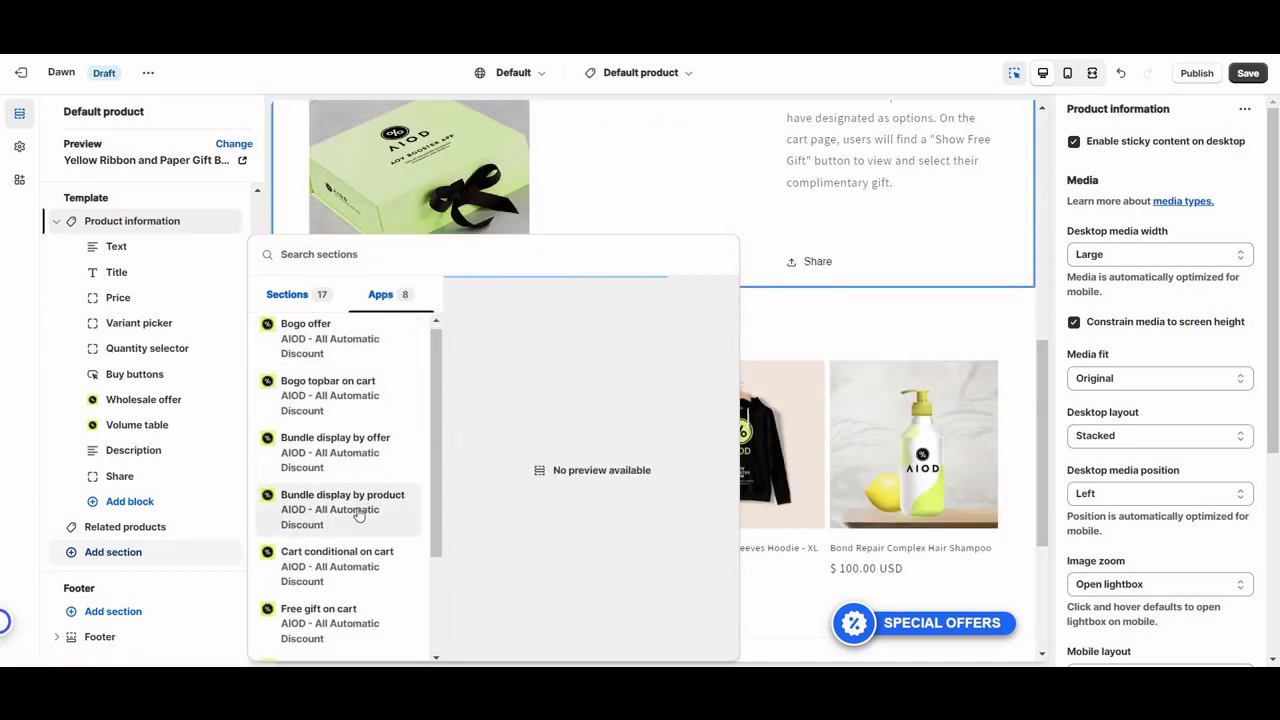
scroll(359, 514, down, 3)
scroll(355, 455, up, 2)
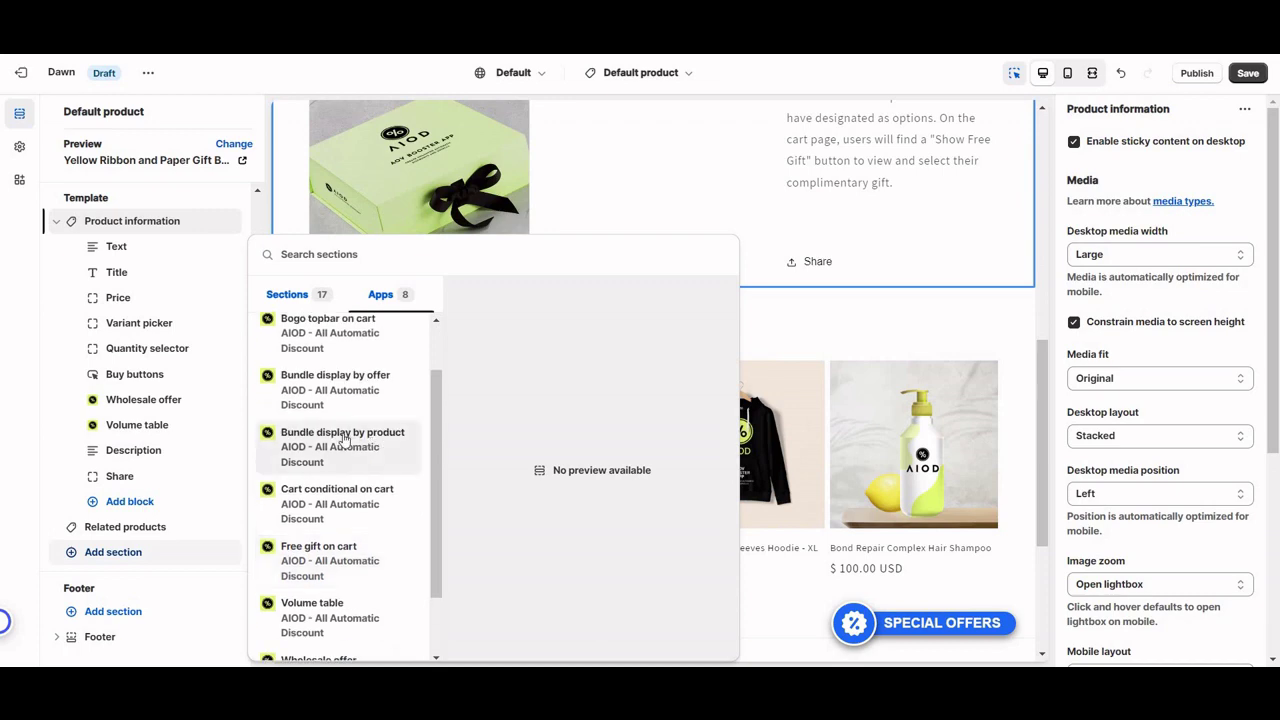
click(342, 440)
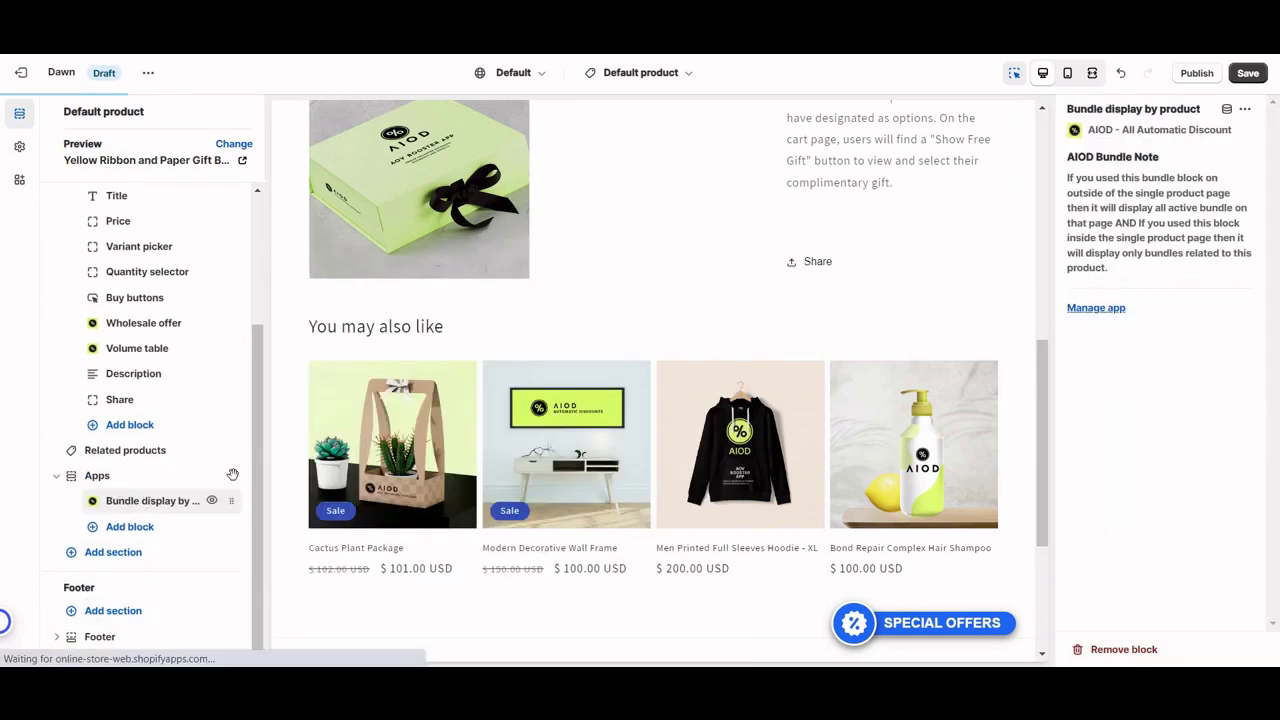
drag(231, 475, 231, 451)
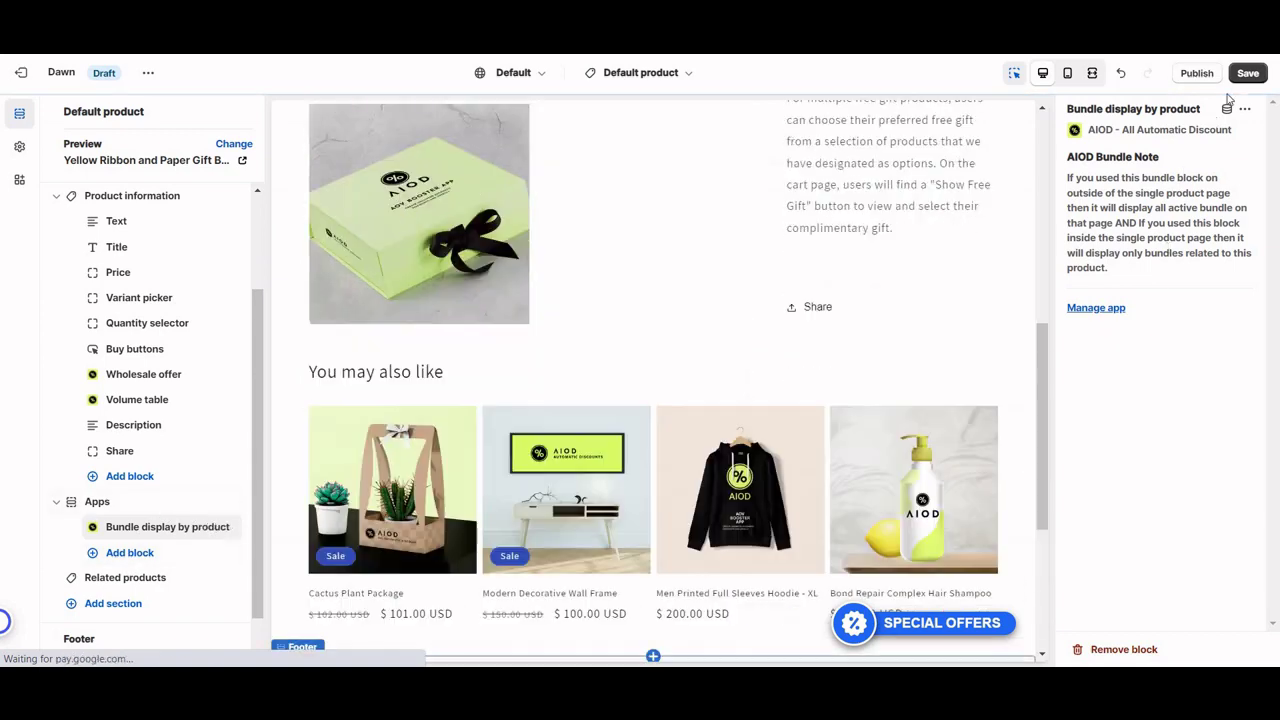
Step: Save the template and scroll the storefront preview to check the Buy together and save bundle
click(1248, 73)
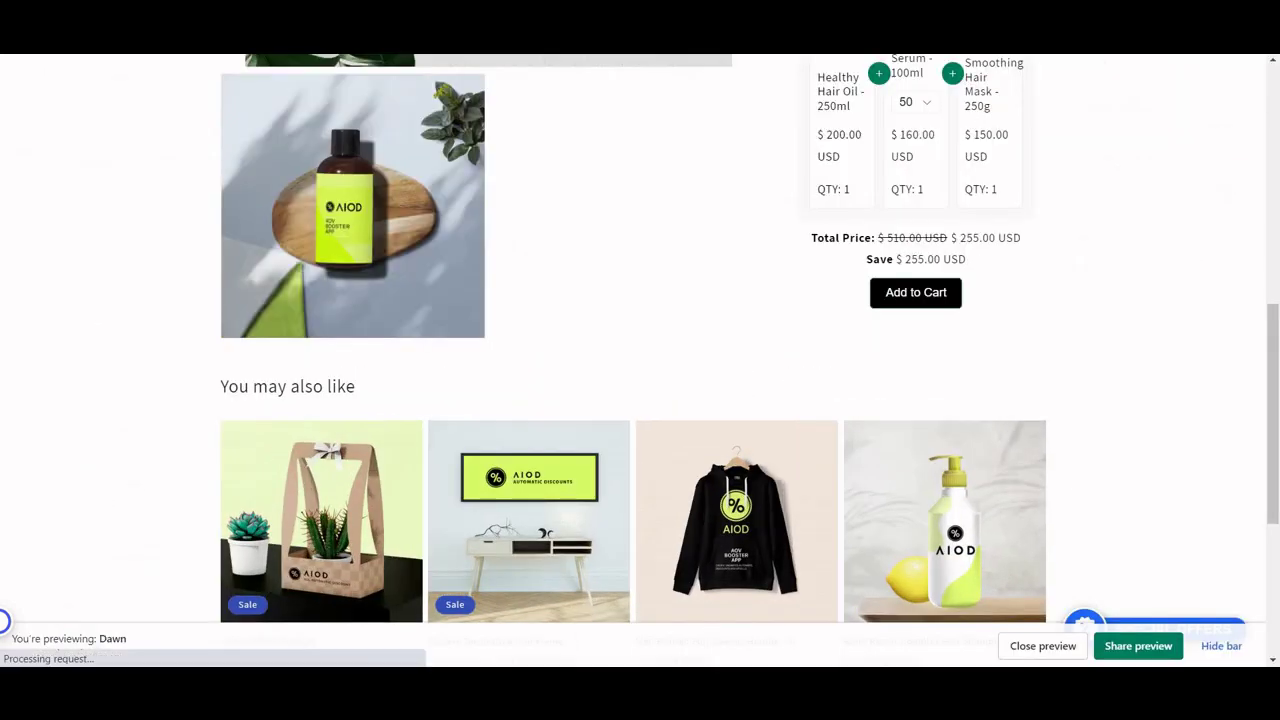
scroll(963, 306, down, 5)
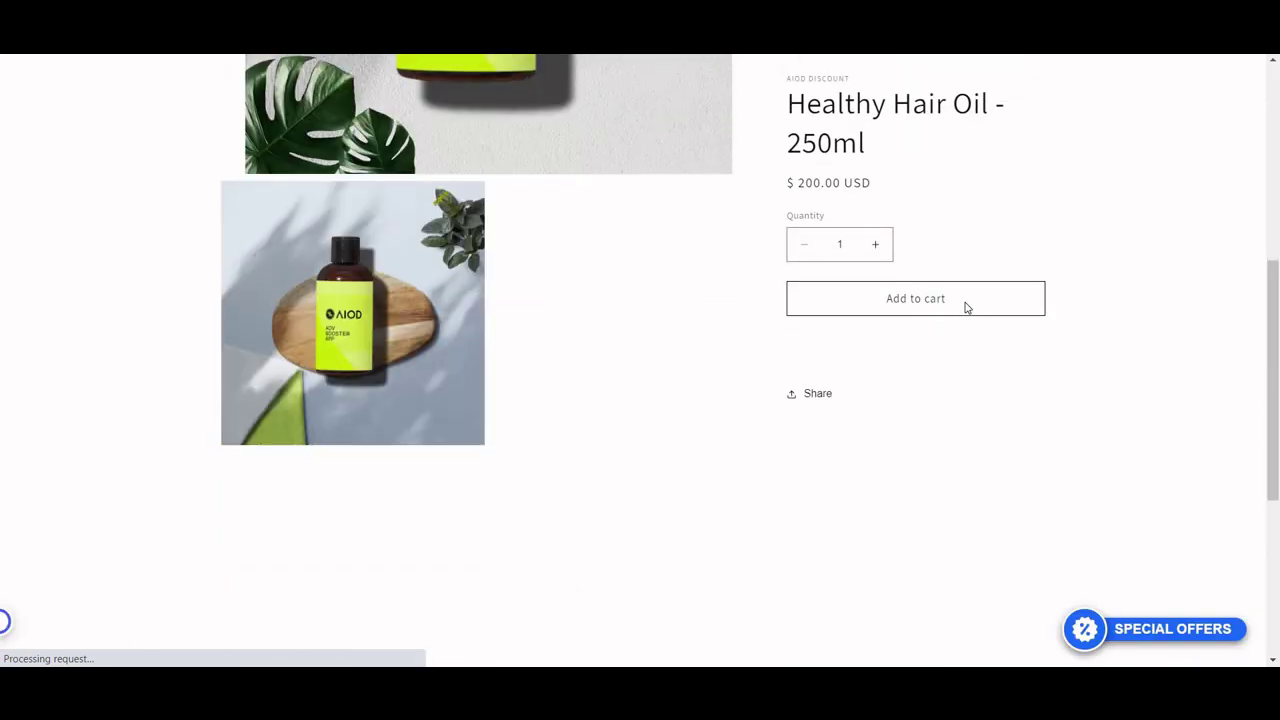
scroll(974, 280, down, 3)
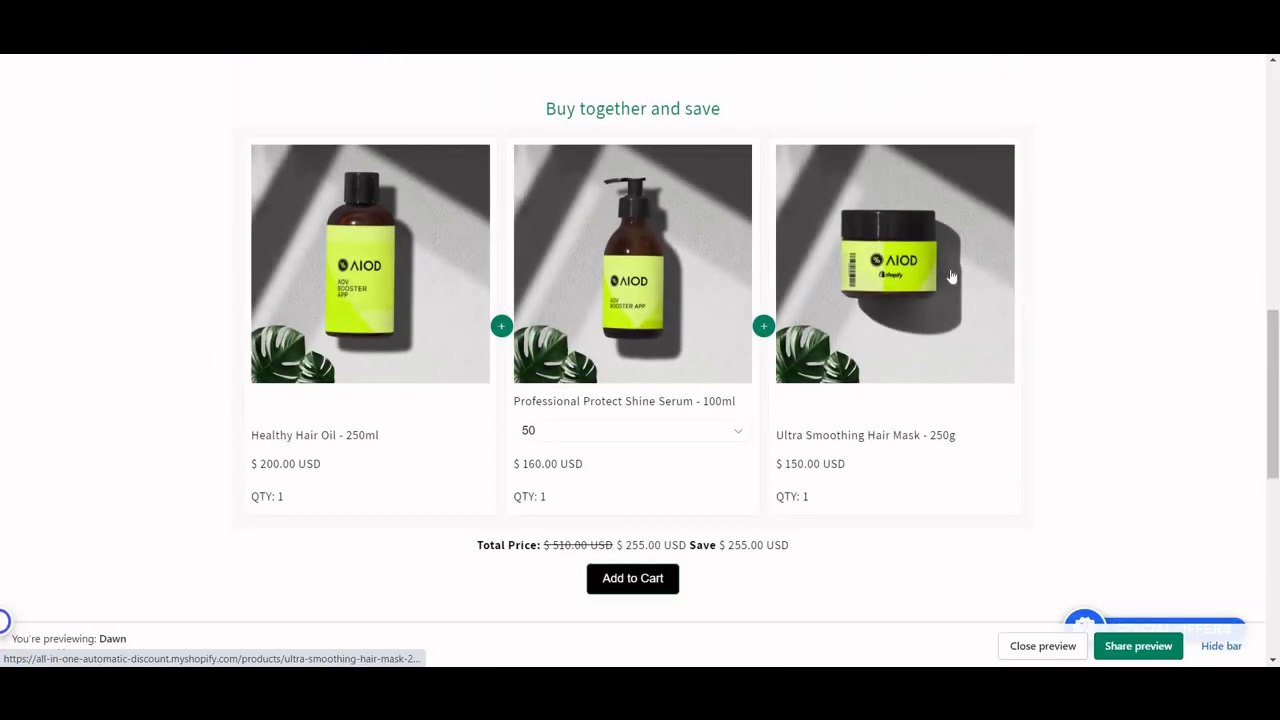
scroll(587, 258, up, 1)
scroll(940, 260, down, 2)
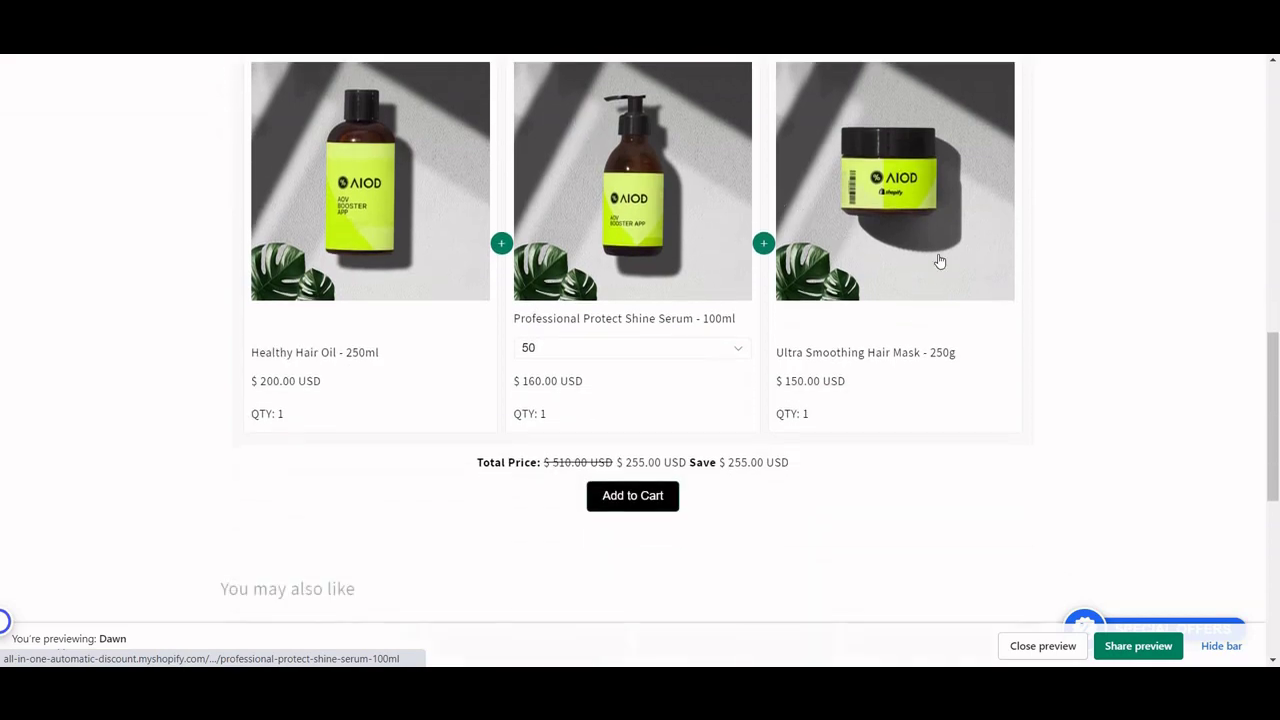
scroll(883, 323, up, 4)
scroll(874, 331, down, 3)
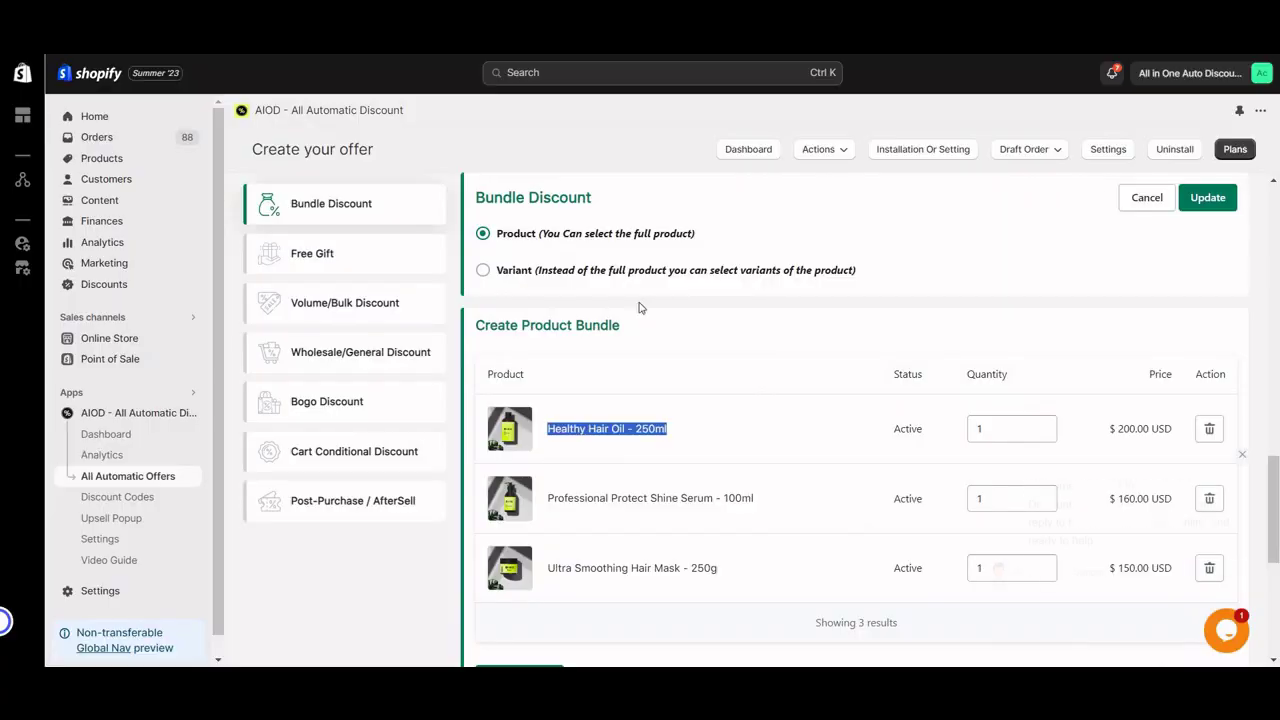
Step: Page to the next offers and open the Volume discount variant offer for Men Round Neck T-shirt - L
click(551, 409)
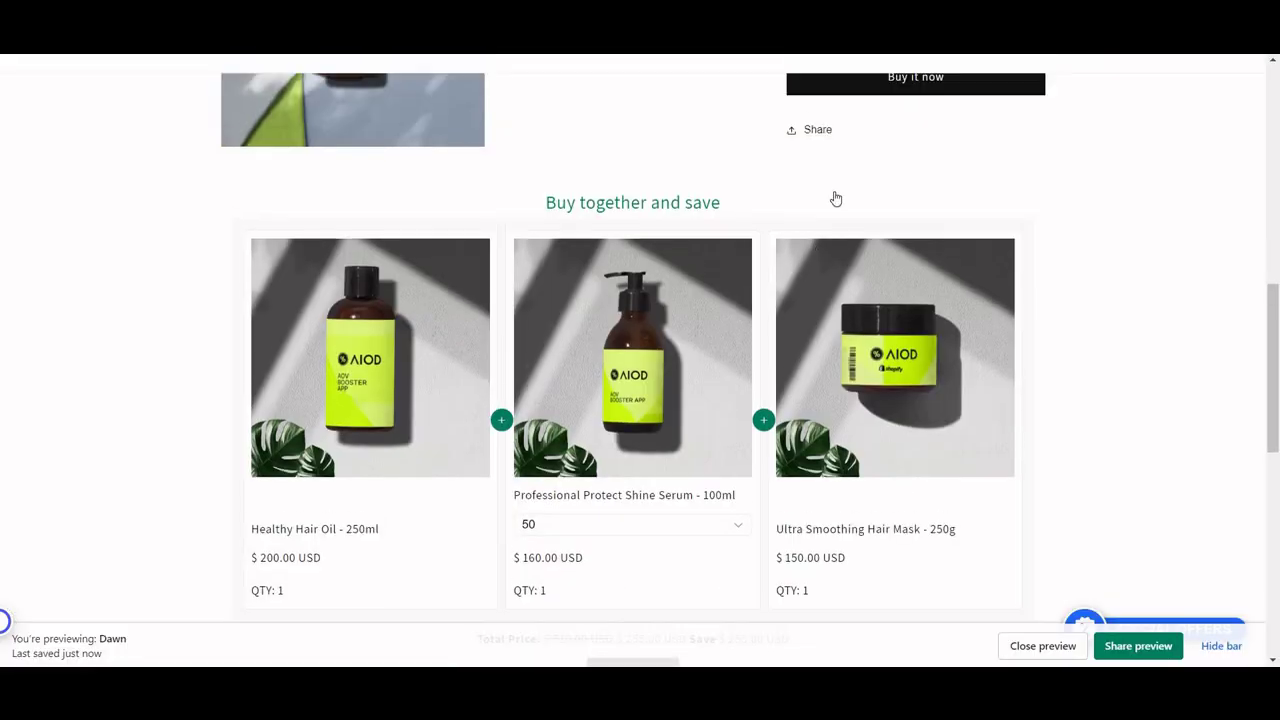
scroll(836, 199, up, 3)
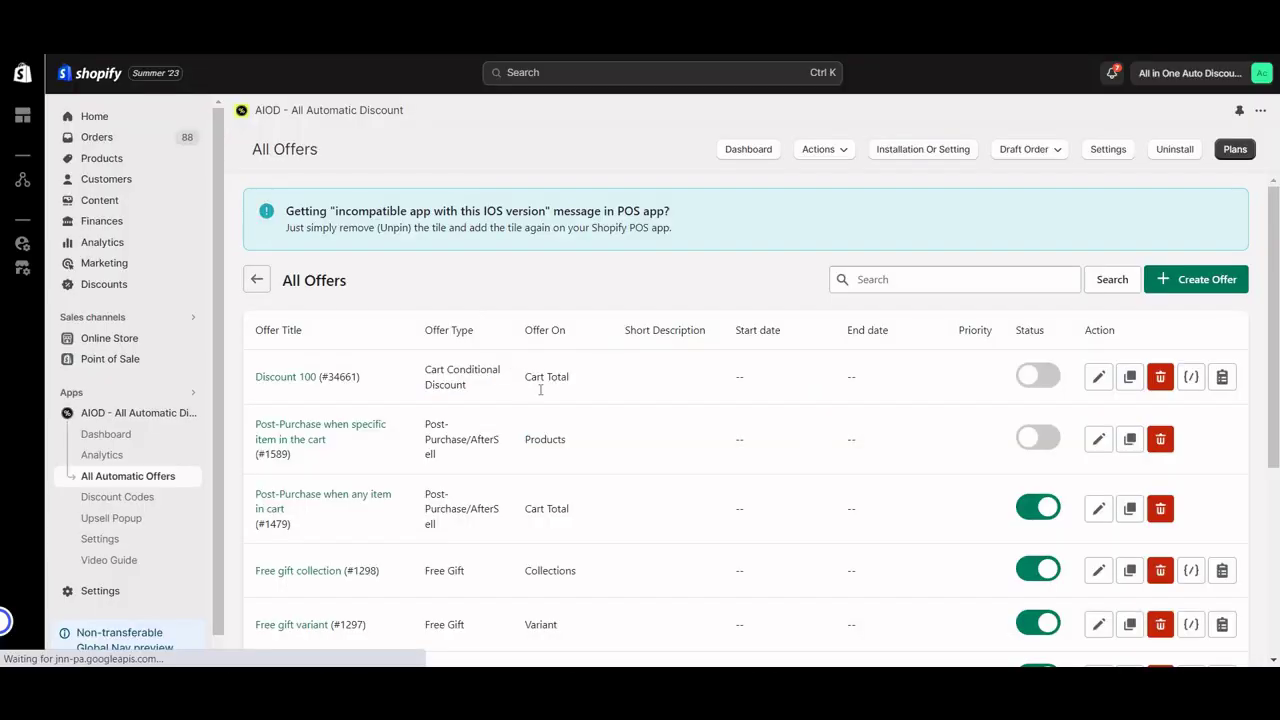
scroll(403, 617, down, 5)
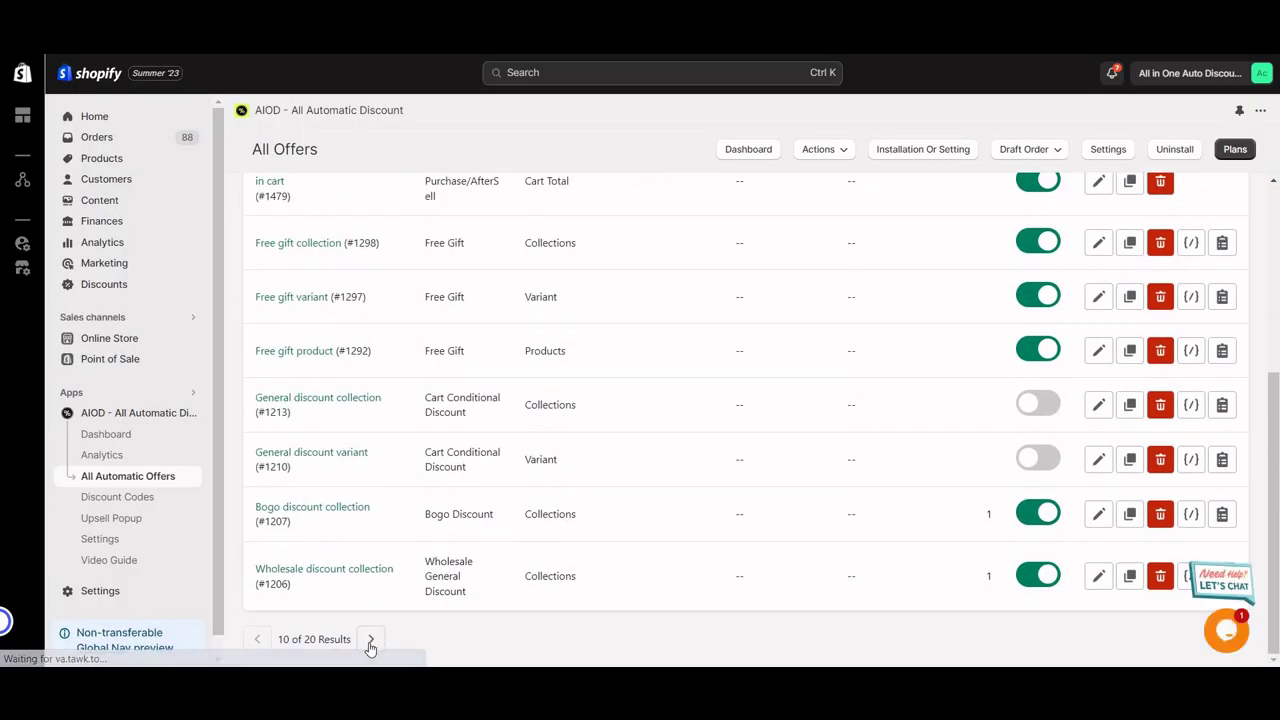
click(370, 639)
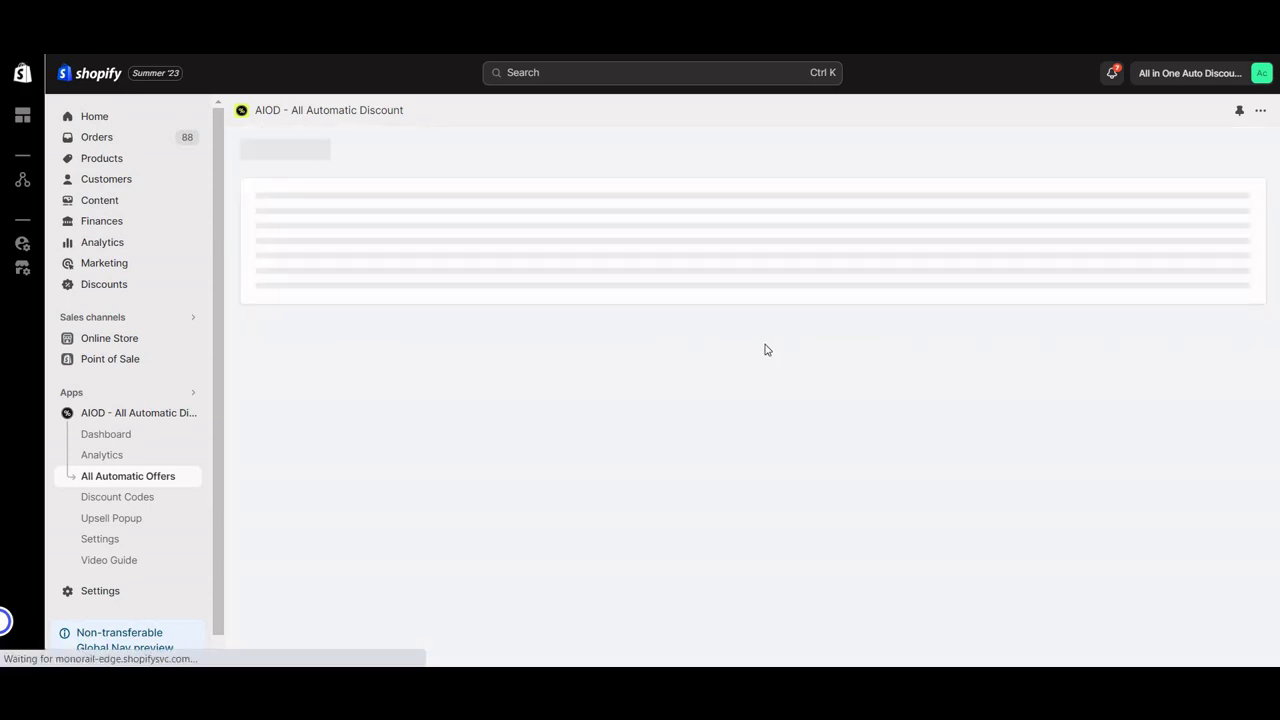
scroll(530, 362, down, 1)
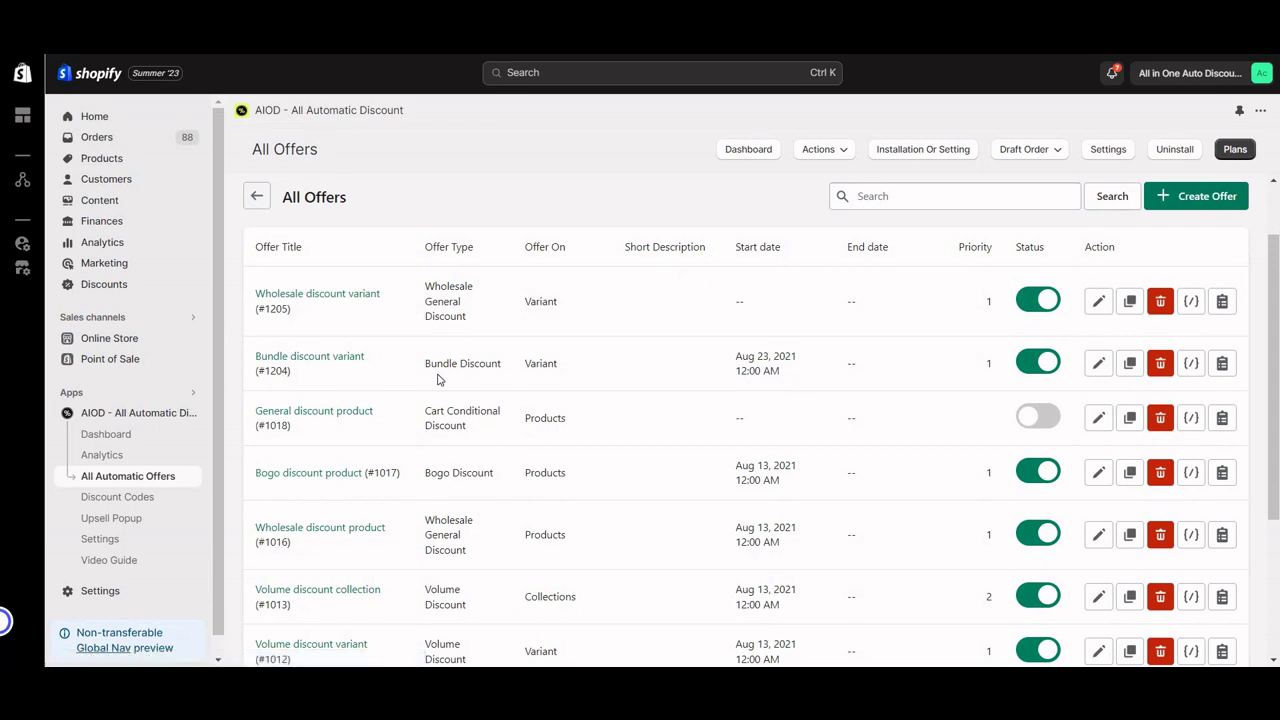
scroll(445, 400, down, 2)
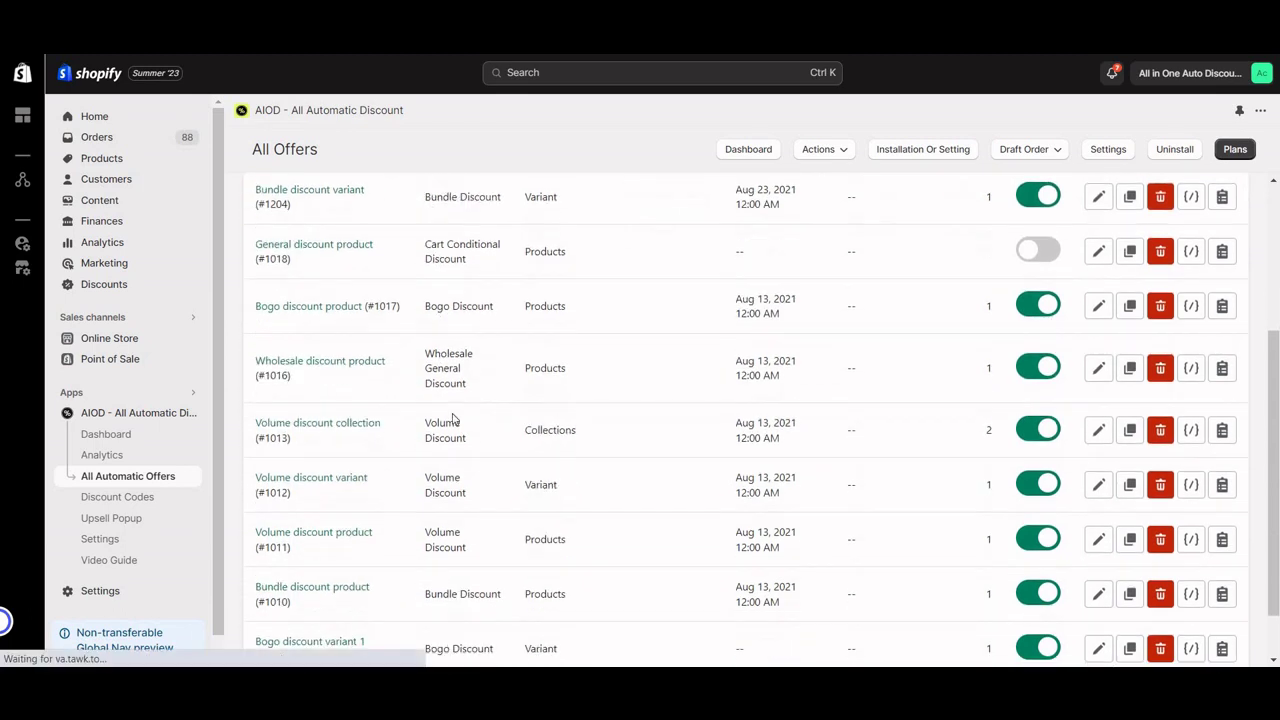
click(338, 480)
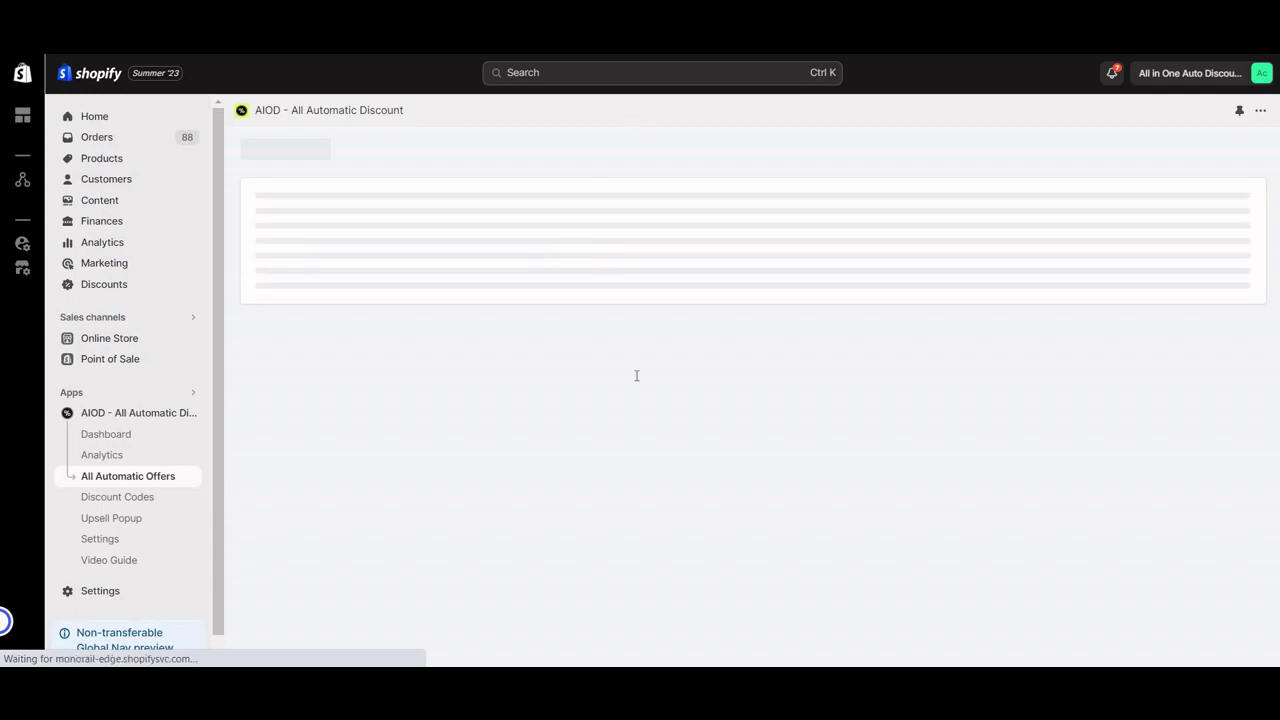
scroll(645, 400, down, 10)
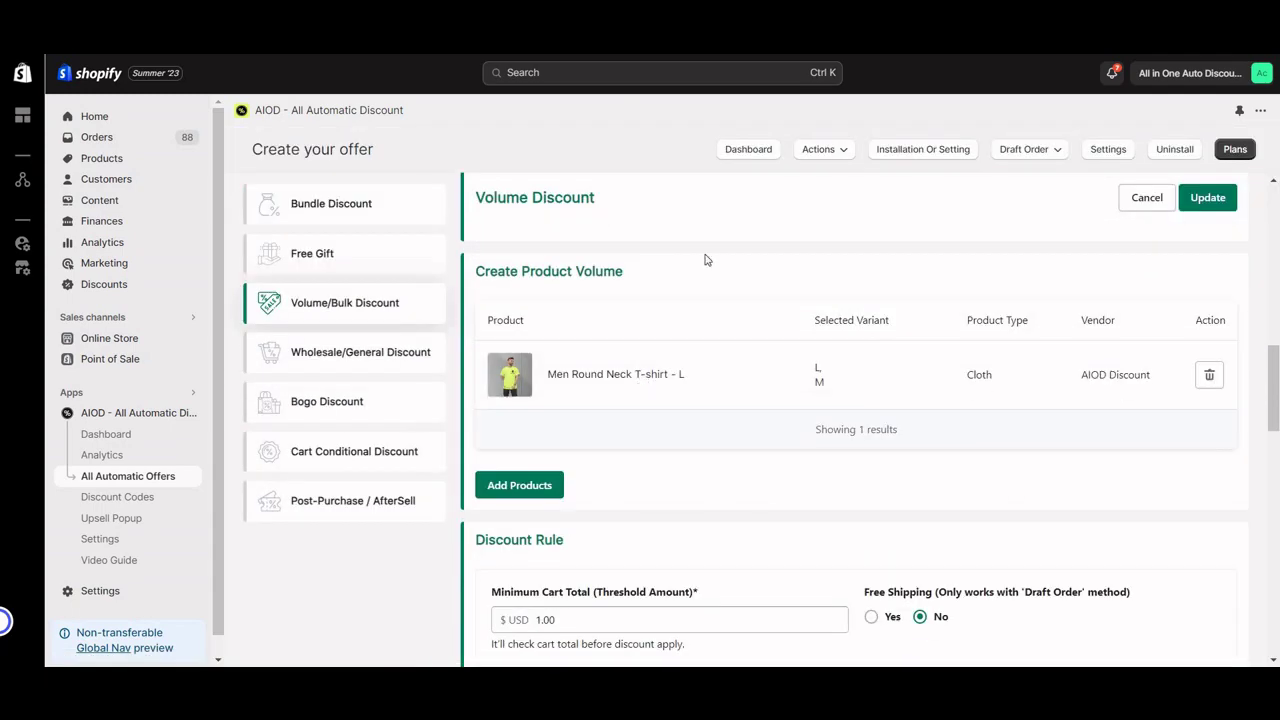
Step: Search the storefront for 'Men Round Neck T-shirt - L' and check its 2%–12% volume tiers
triple_click(615, 374)
key(ctrl+c)
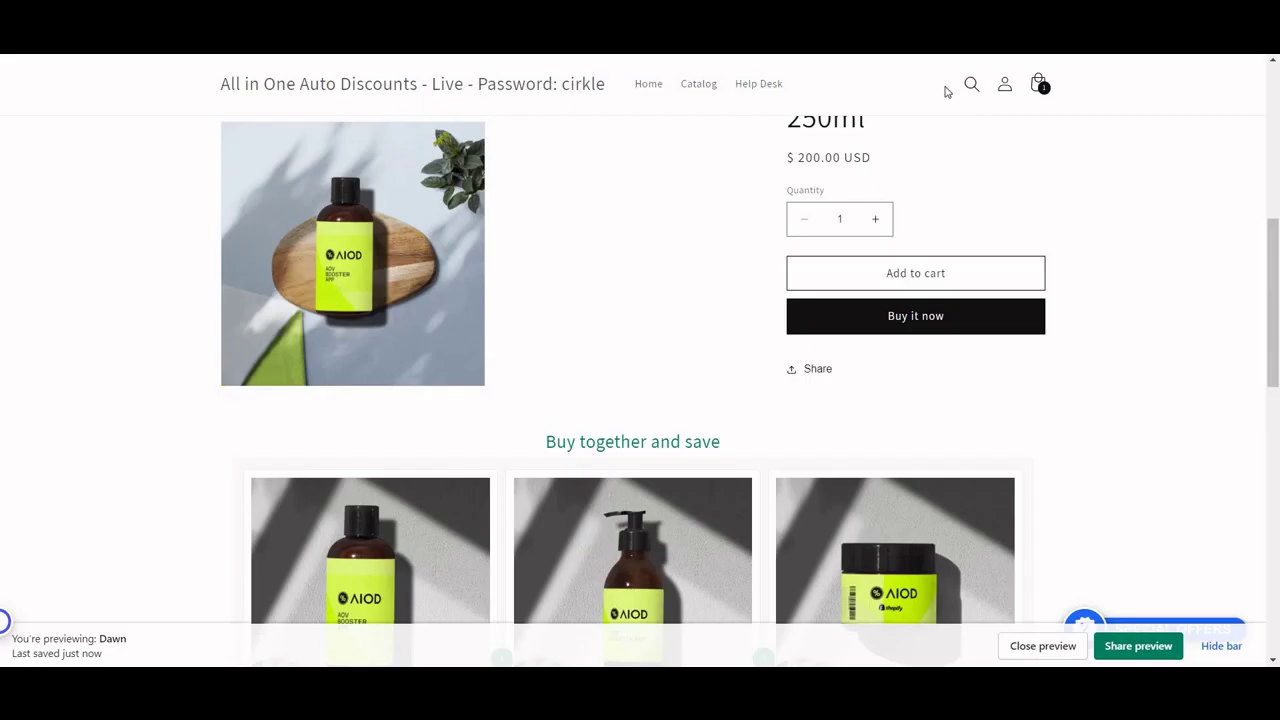
click(965, 86)
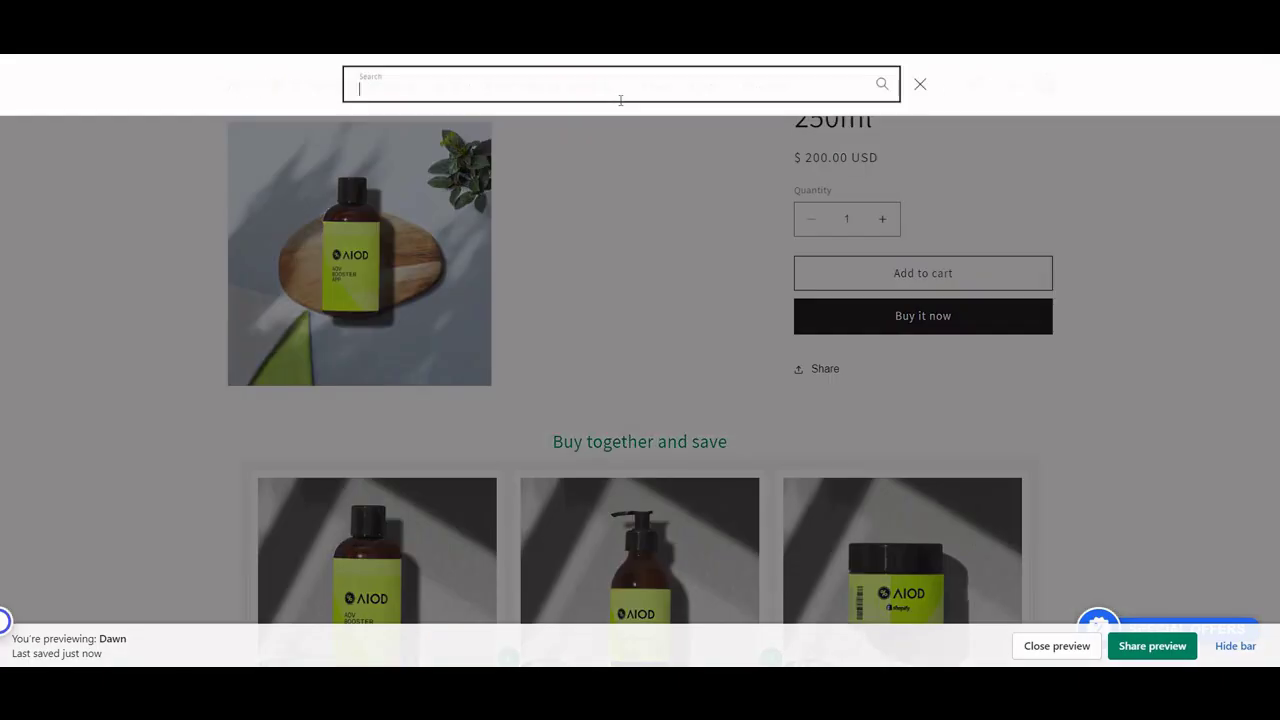
key(ctrl+v)
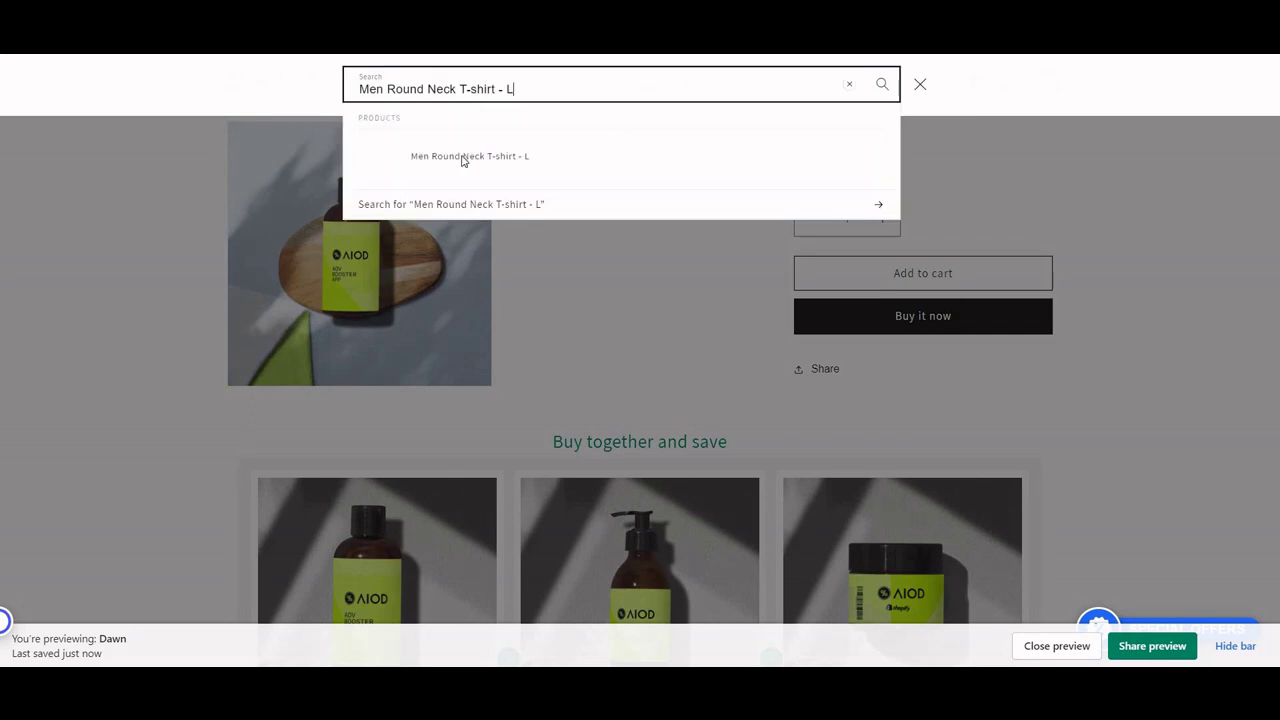
click(556, 160)
scroll(1117, 354, down, 3)
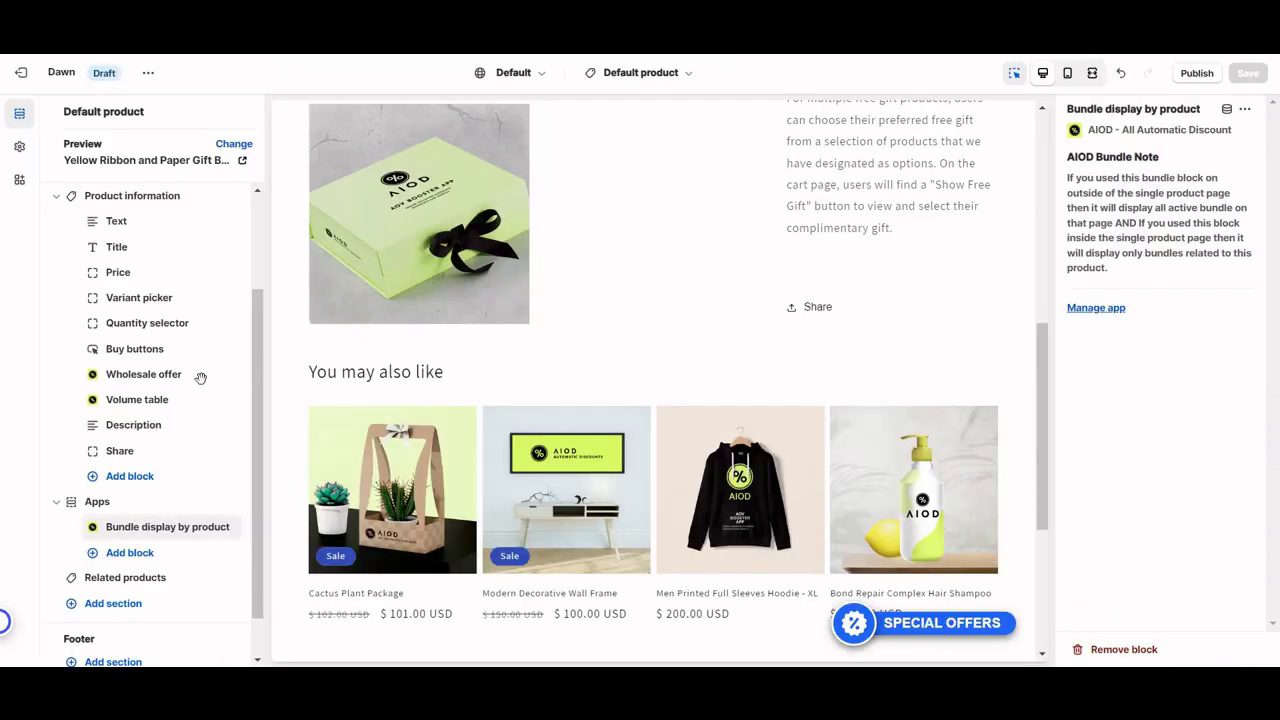
Step: Hide the Volume table block with its eye icon in the template sidebar
click(211, 400)
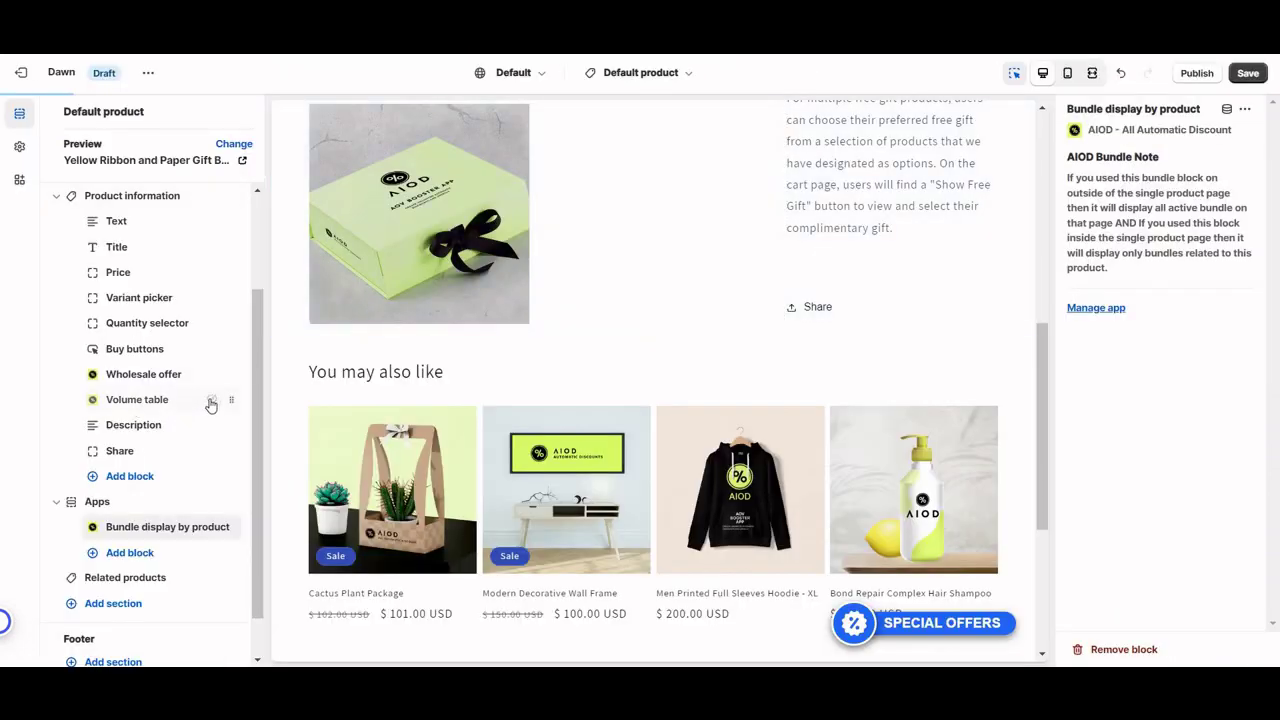